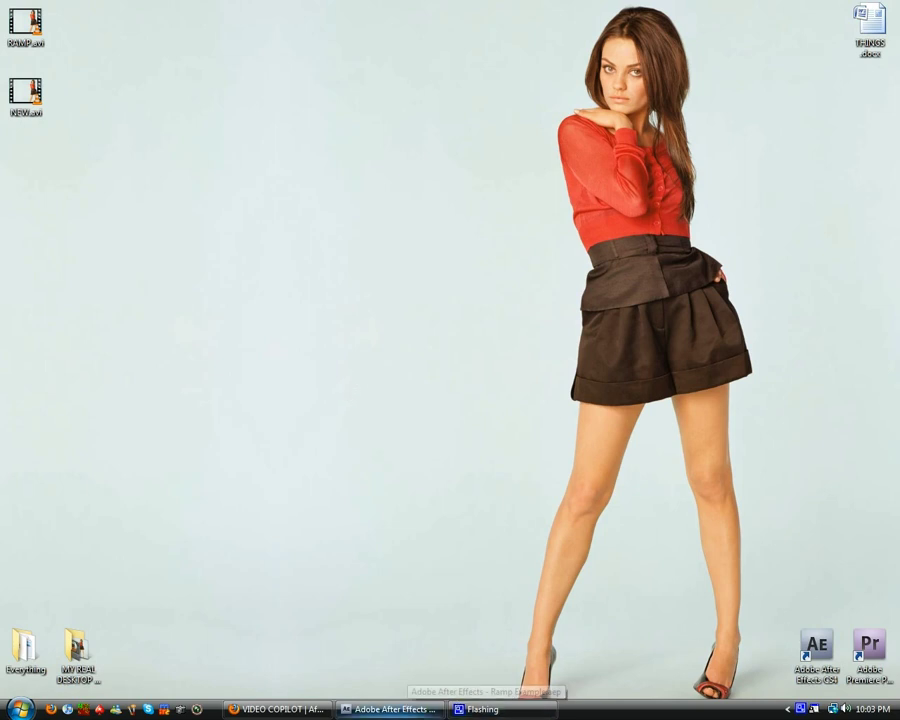
Bring After Effects forward and rewind the skate comp to its first frame
left_click(390, 709)
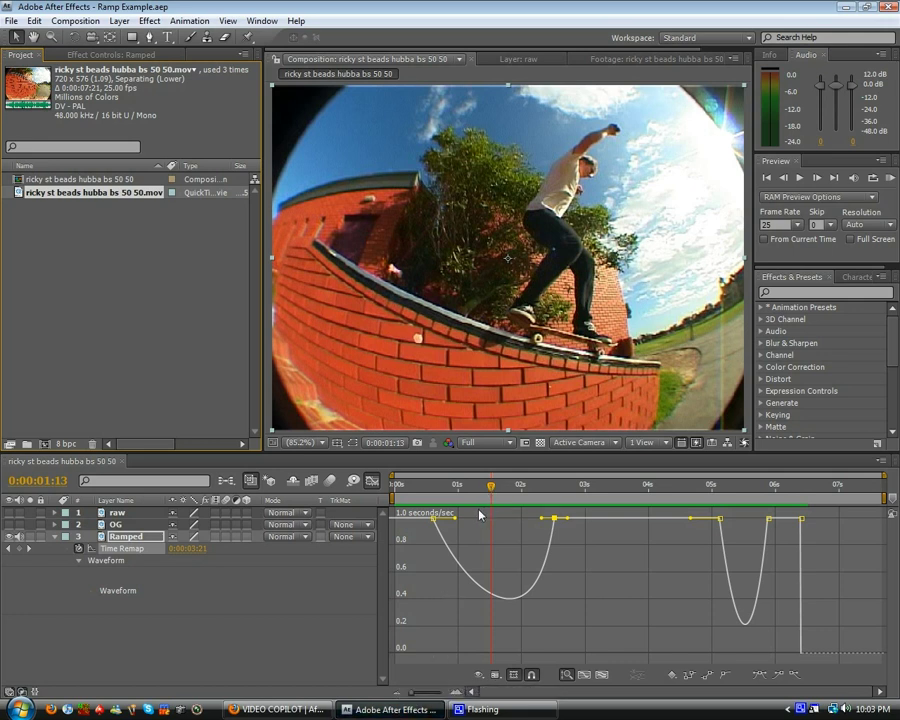
left_click_drag(490, 487, 345, 485)
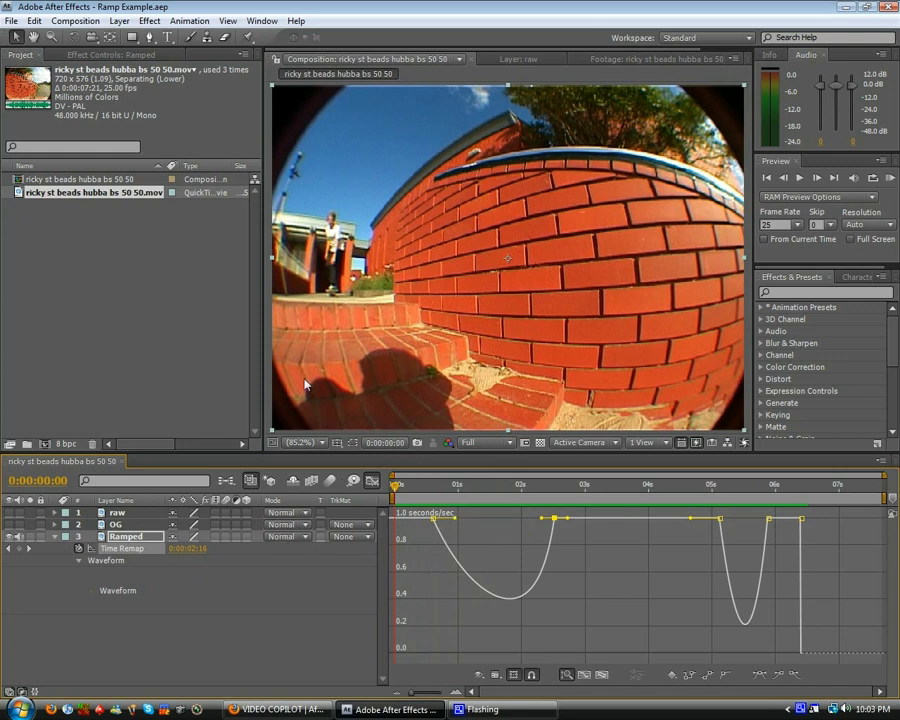
Flip between the Project and Effect Controls panels, then between the Info and Audio panels
left_click(78, 228)
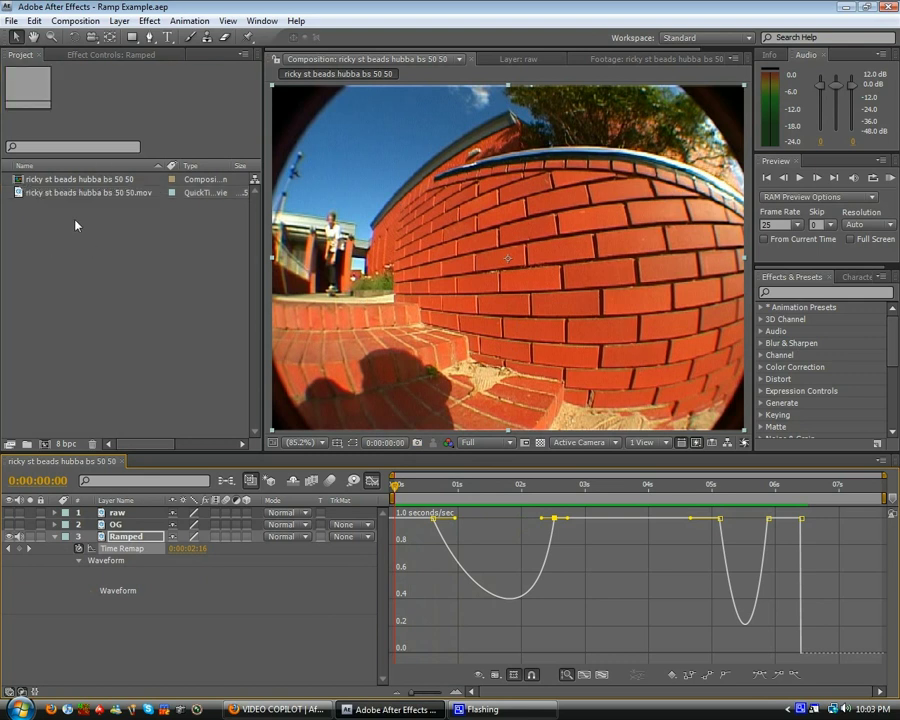
left_click(78, 54)
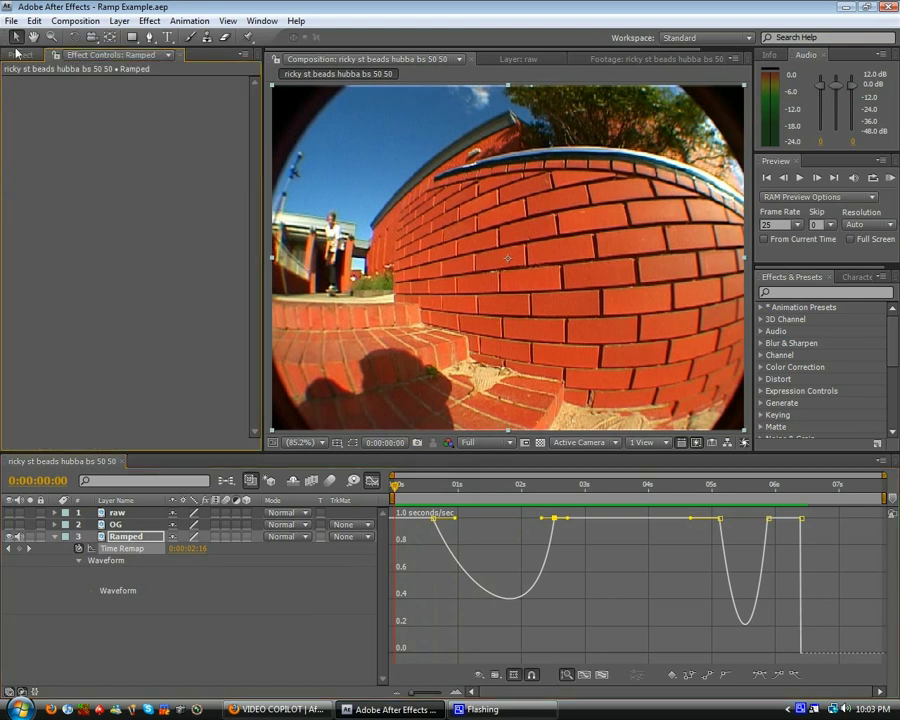
left_click(20, 54)
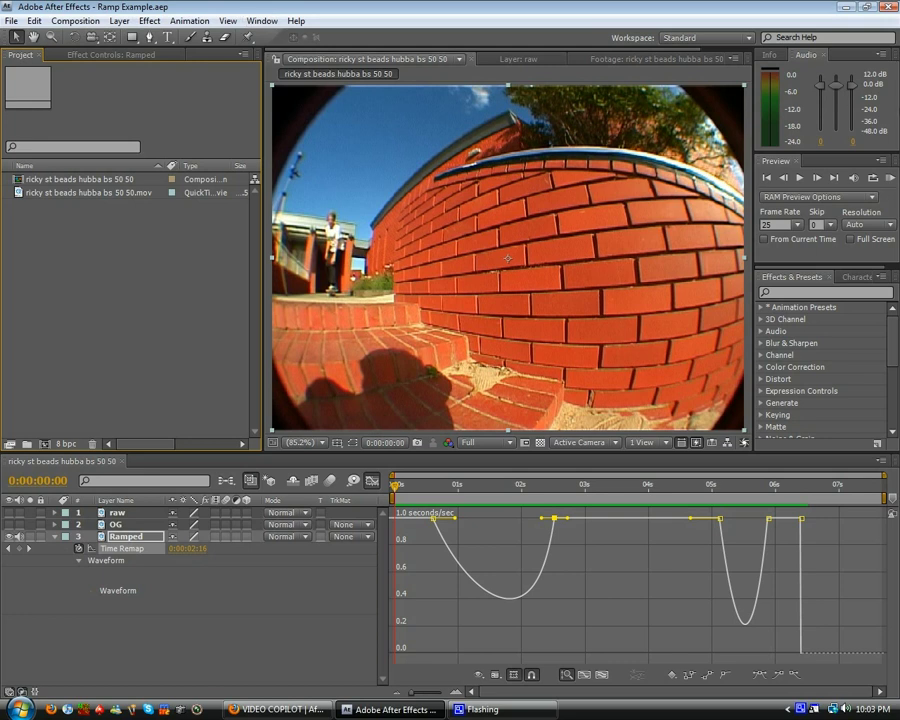
left_click(769, 54)
left_click(802, 56)
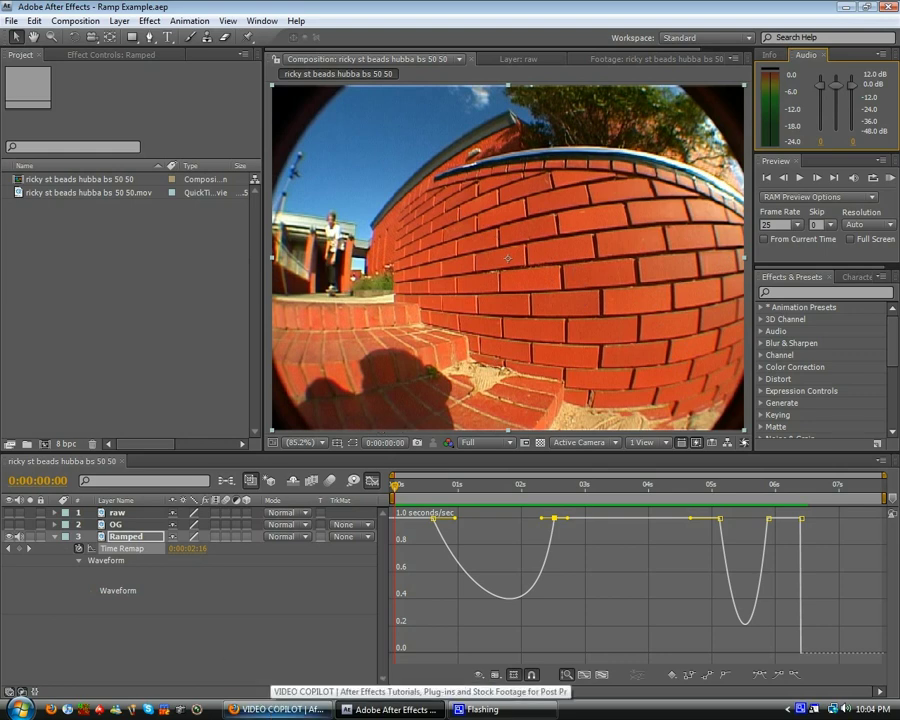
left_click(280, 709)
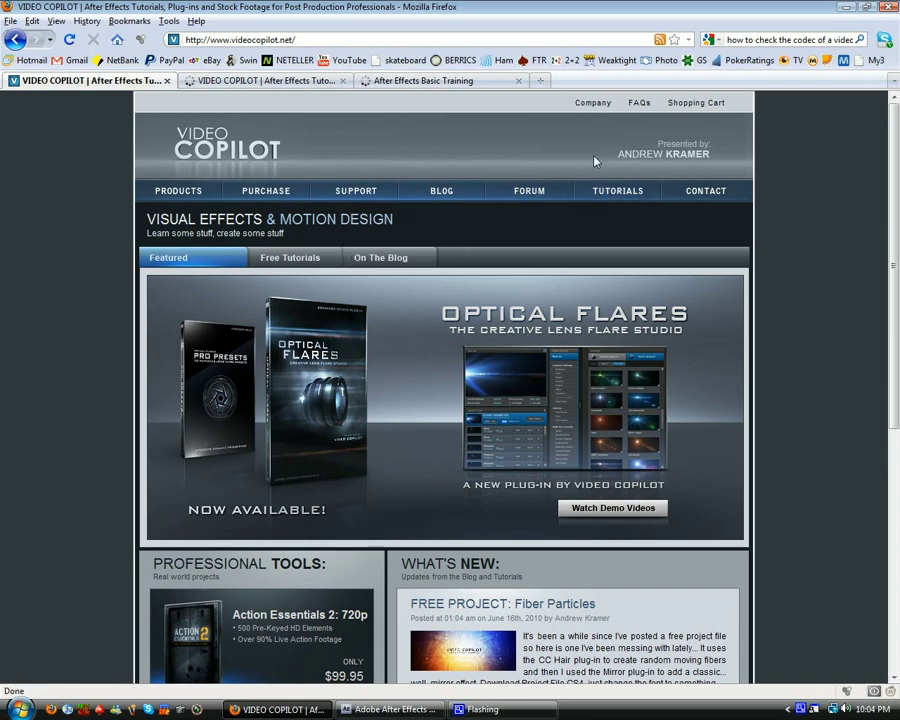
scroll(484, 187, "down", 9)
scroll(474, 178, "up", 8)
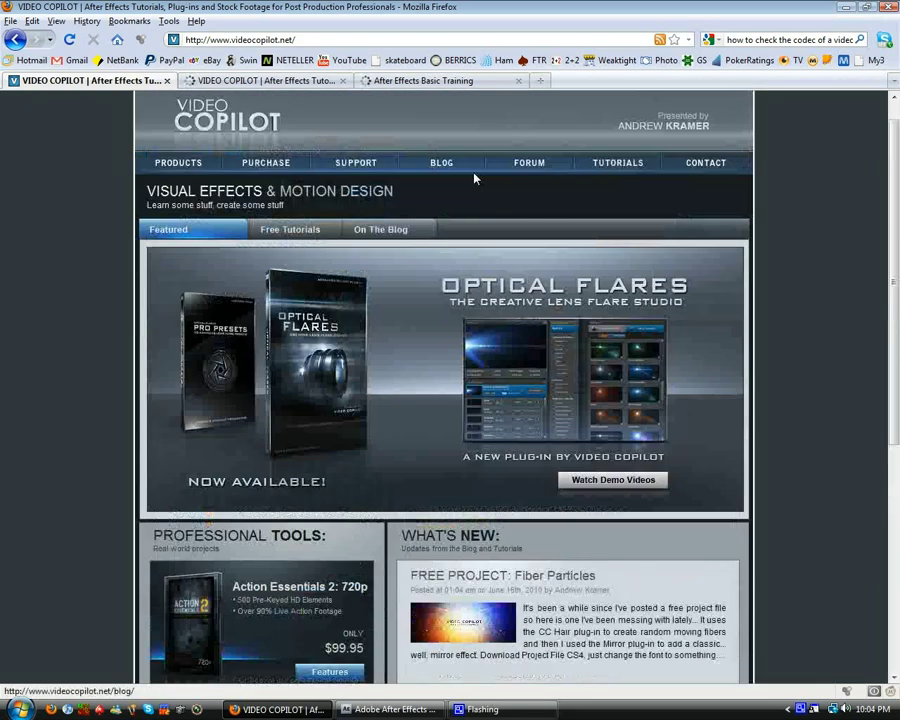
scroll(474, 178, "up", 1)
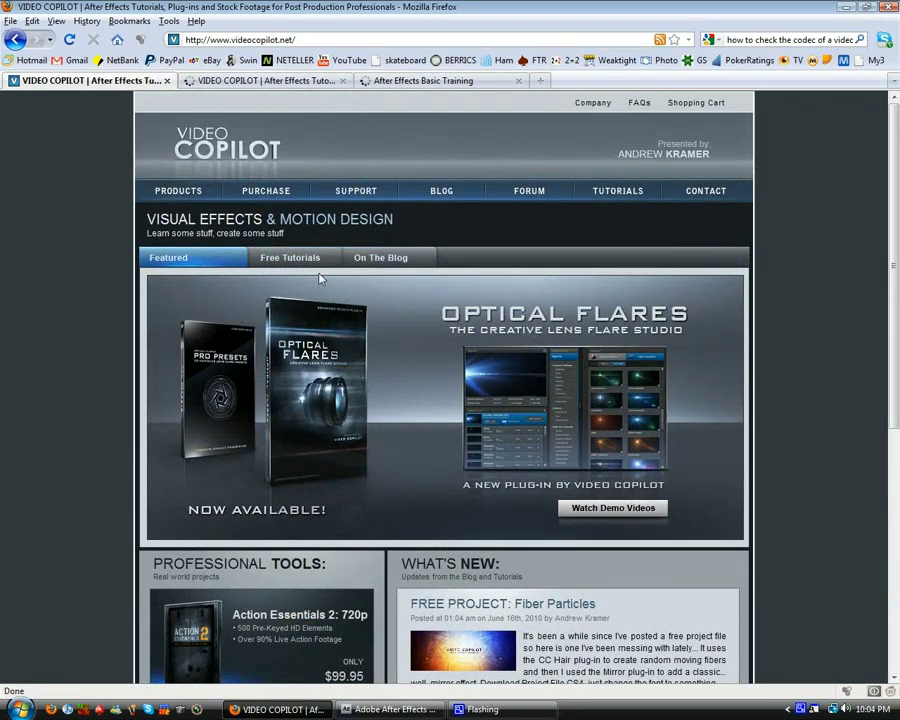
key("ctrl+Tab")
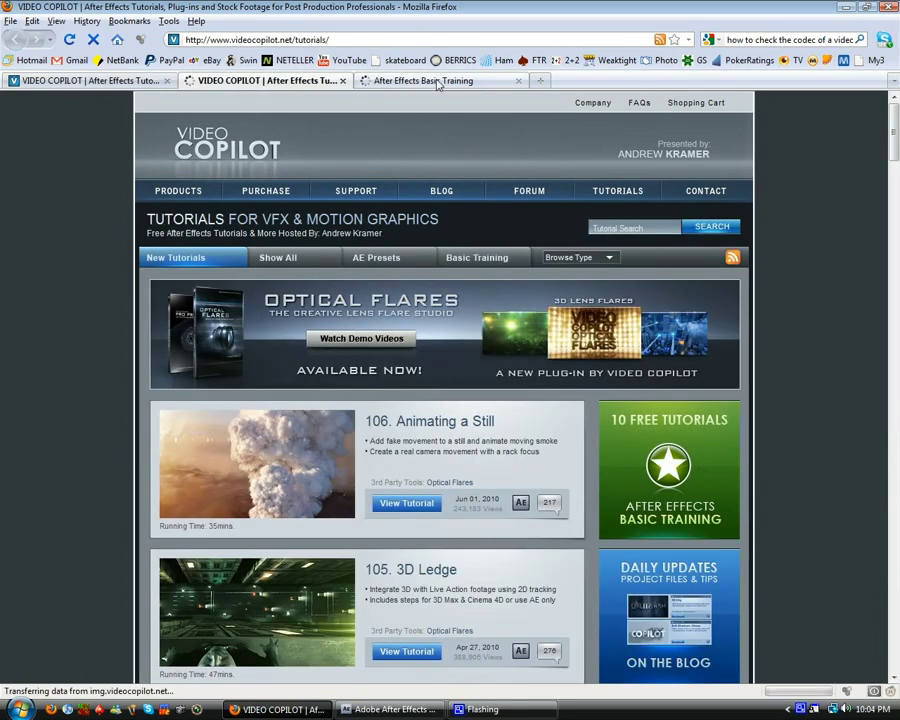
key("ctrl+Tab")
scroll(475, 305, "down", 4)
scroll(470, 310, "up", 4)
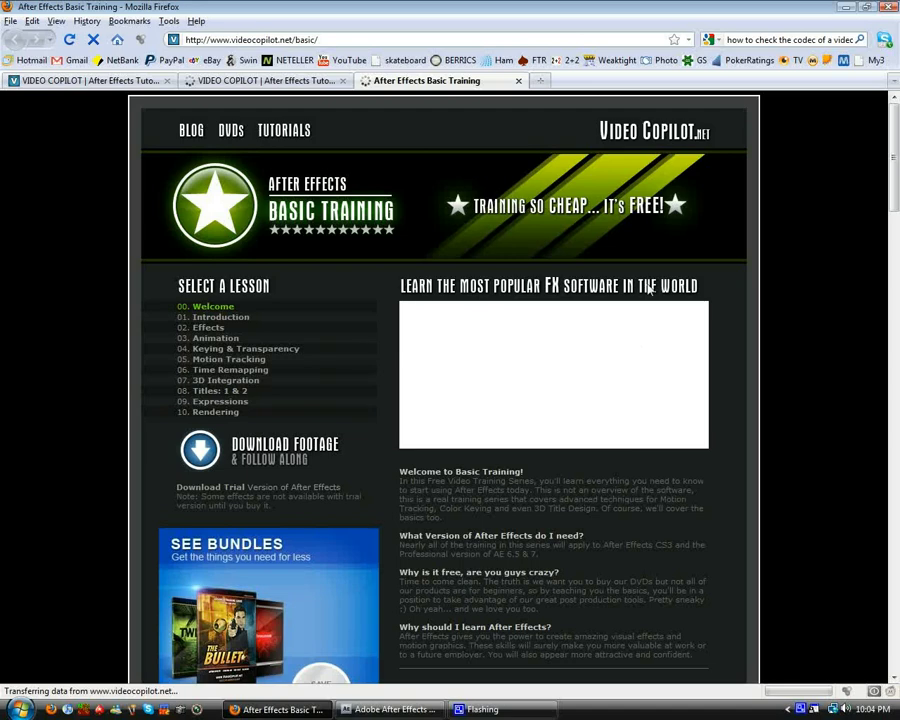
scroll(422, 276, "down", 11)
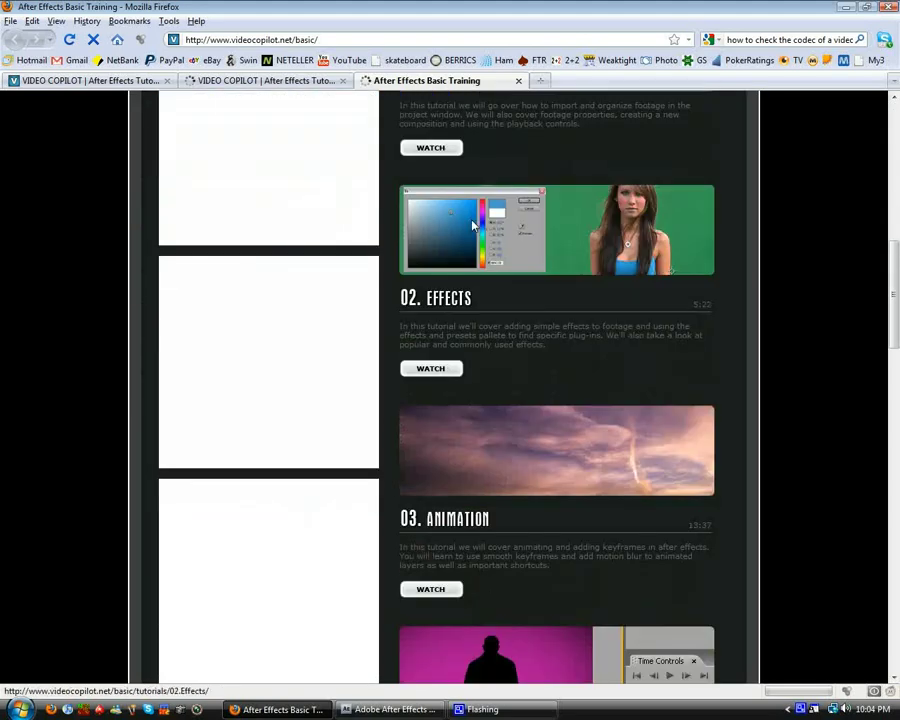
scroll(570, 230, "down", 12)
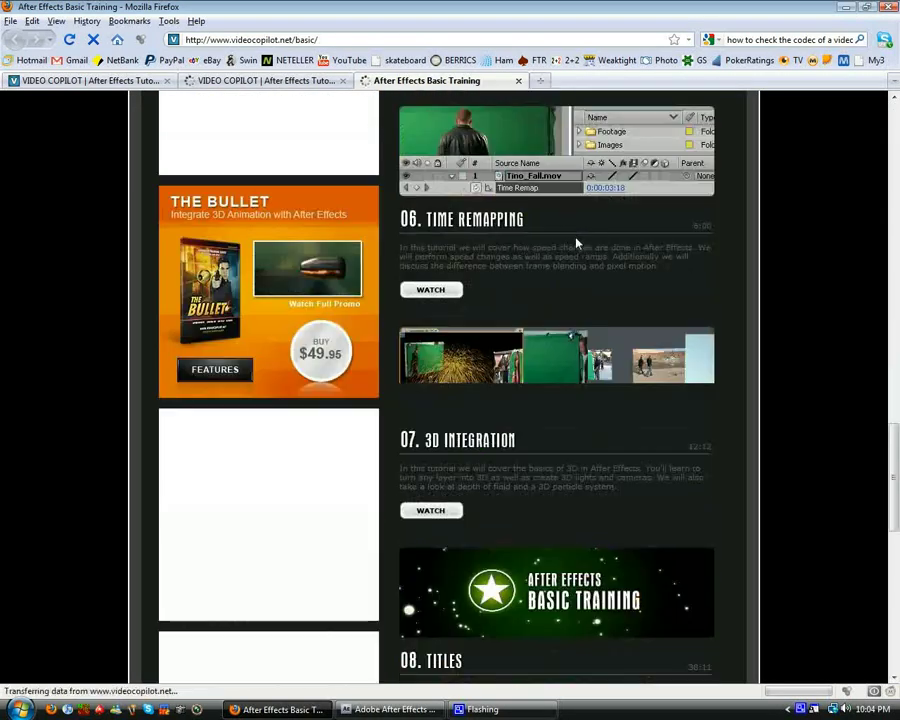
scroll(565, 228, "up", 14)
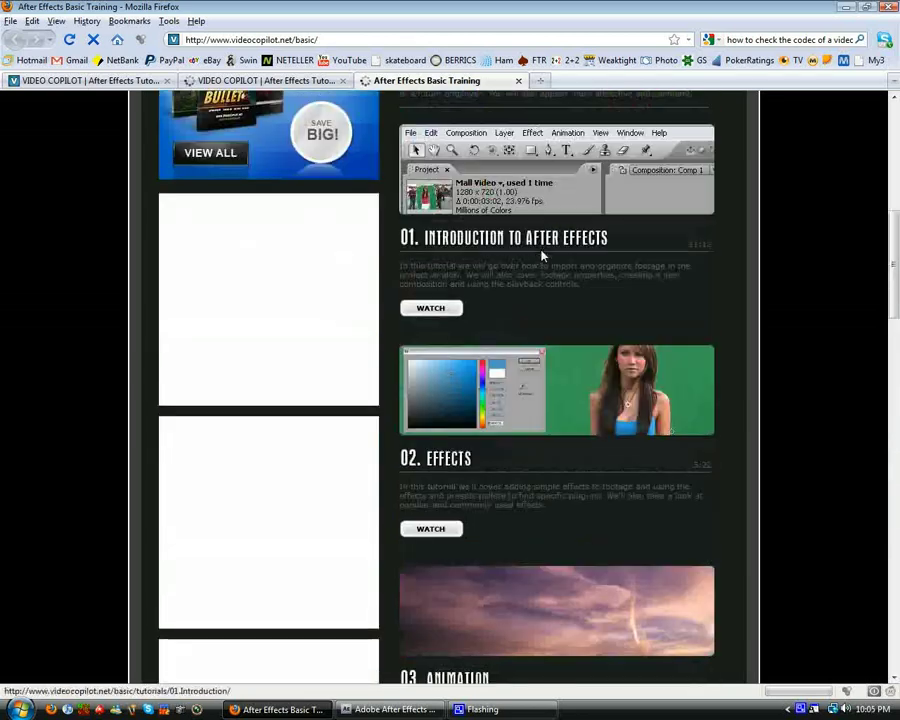
scroll(462, 265, "down", 10)
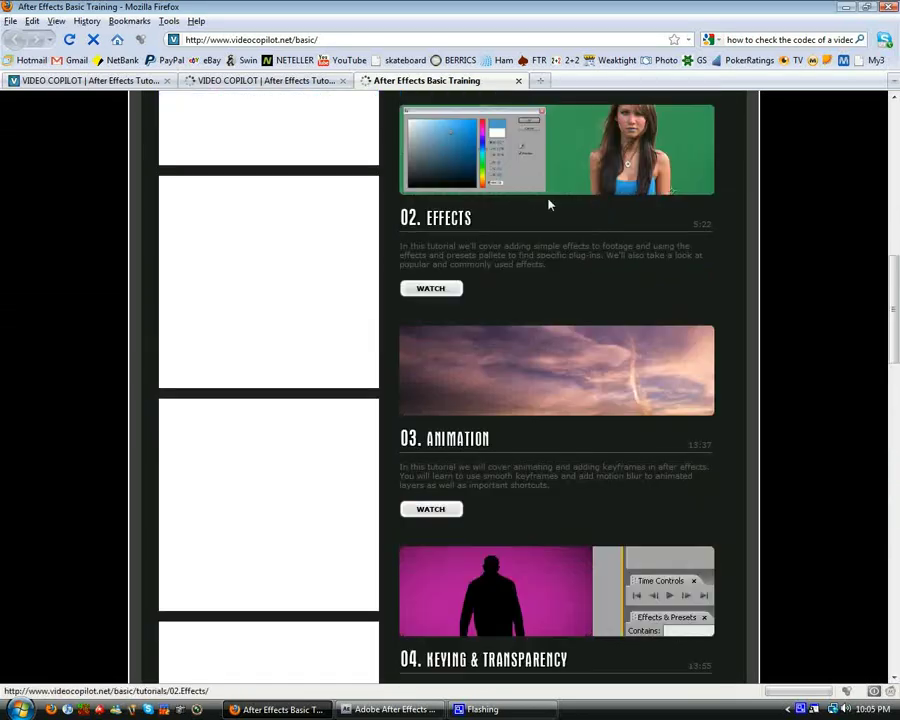
scroll(561, 244, "down", 10)
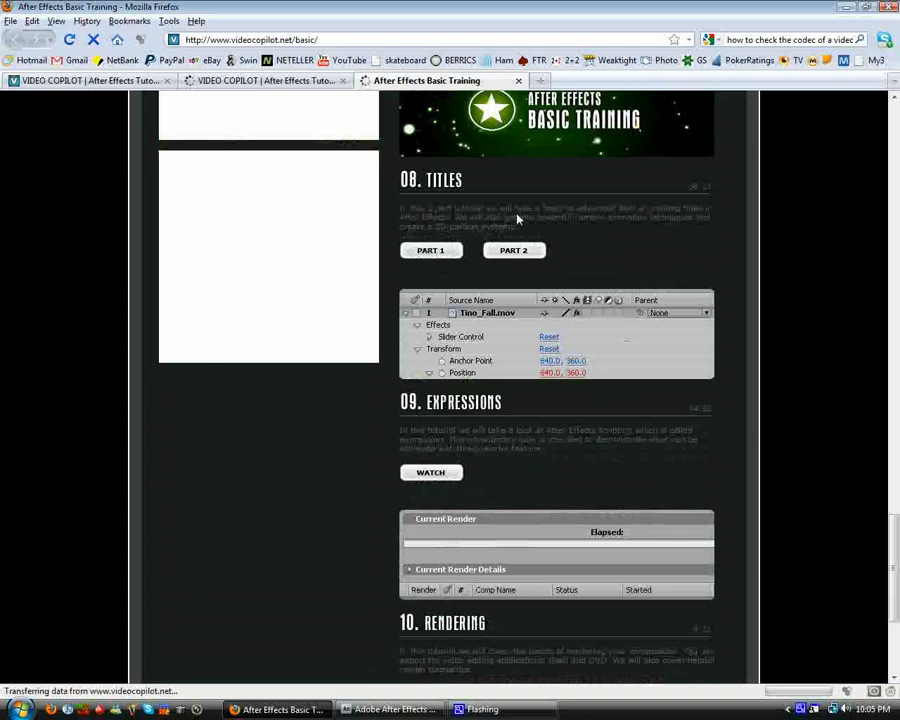
scroll(392, 247, "up", 14)
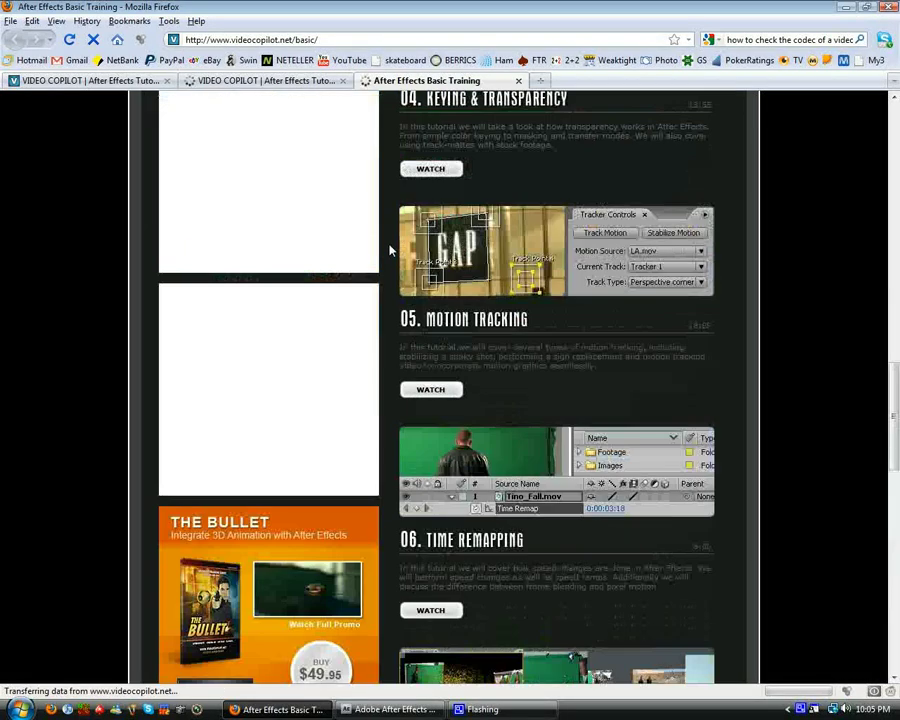
scroll(389, 268, "up", 10)
key("alt+Tab")
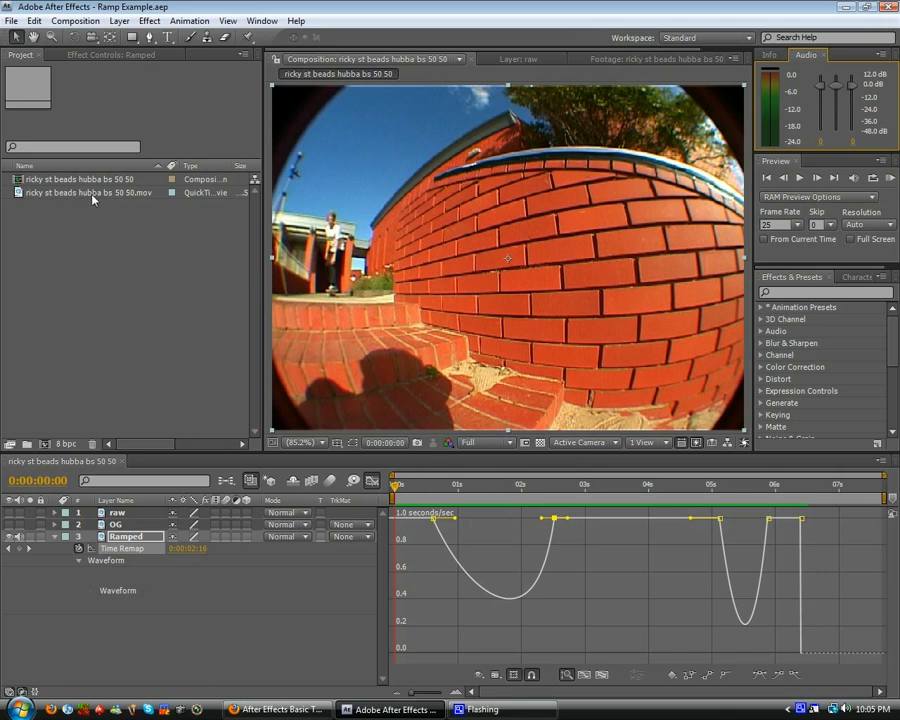
left_click(19, 192)
double_click(19, 193)
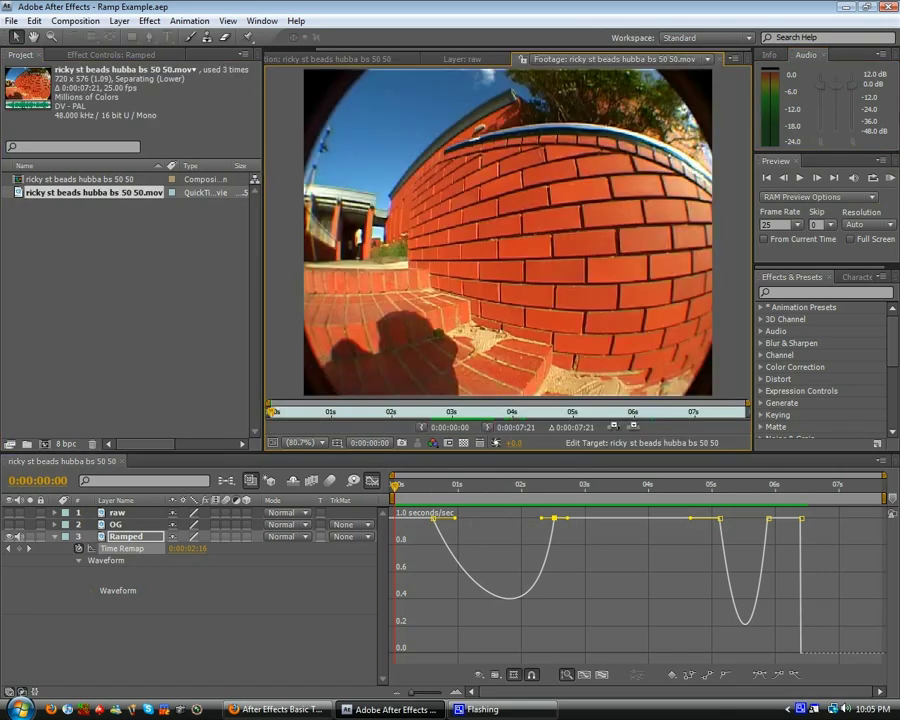
left_click(889, 178)
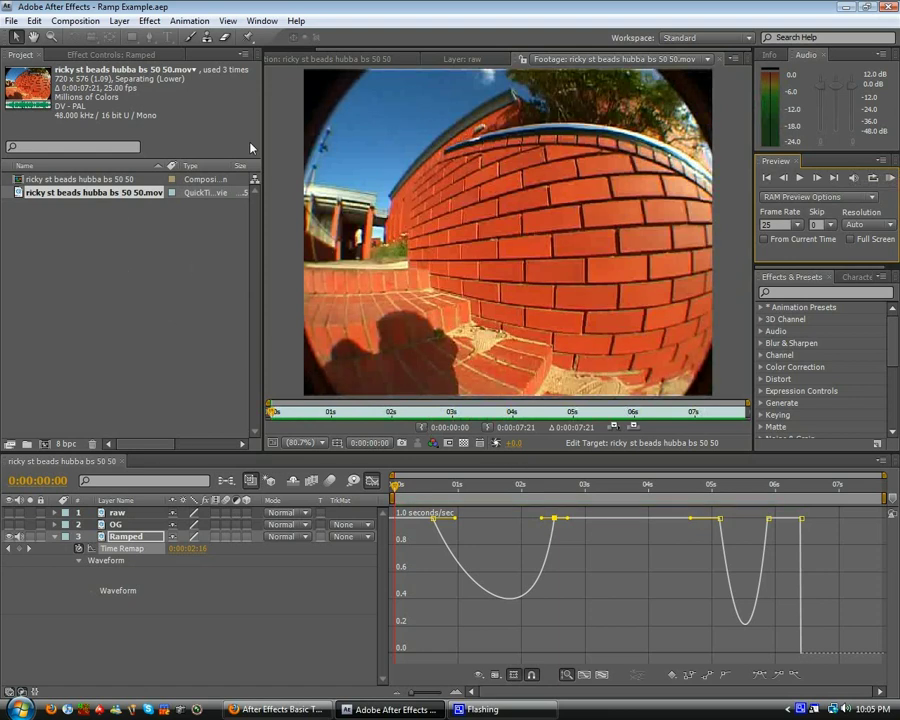
left_click(330, 60)
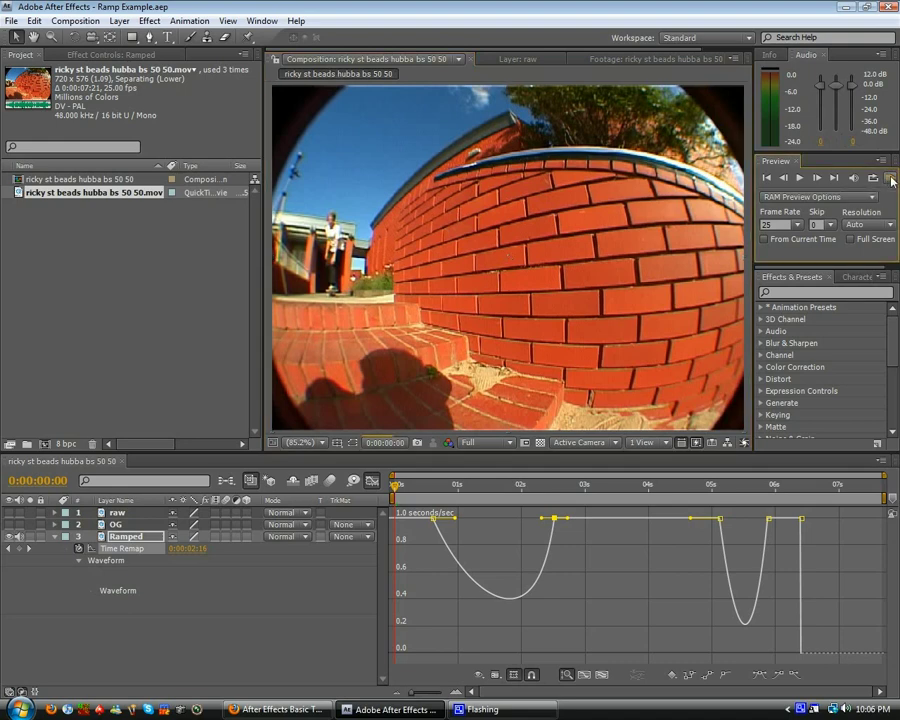
left_click(832, 179)
key("space")
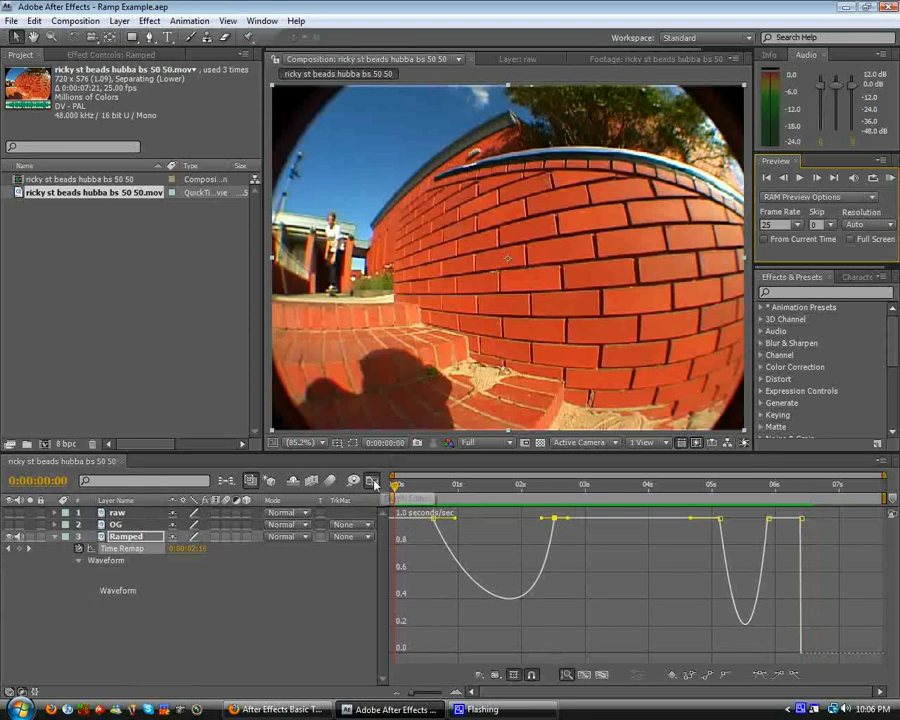
Turn off the Graph Editor to show the Ramped layer's waveform, then scrub the skate comp back to 0:00:00:00
left_click(371, 481)
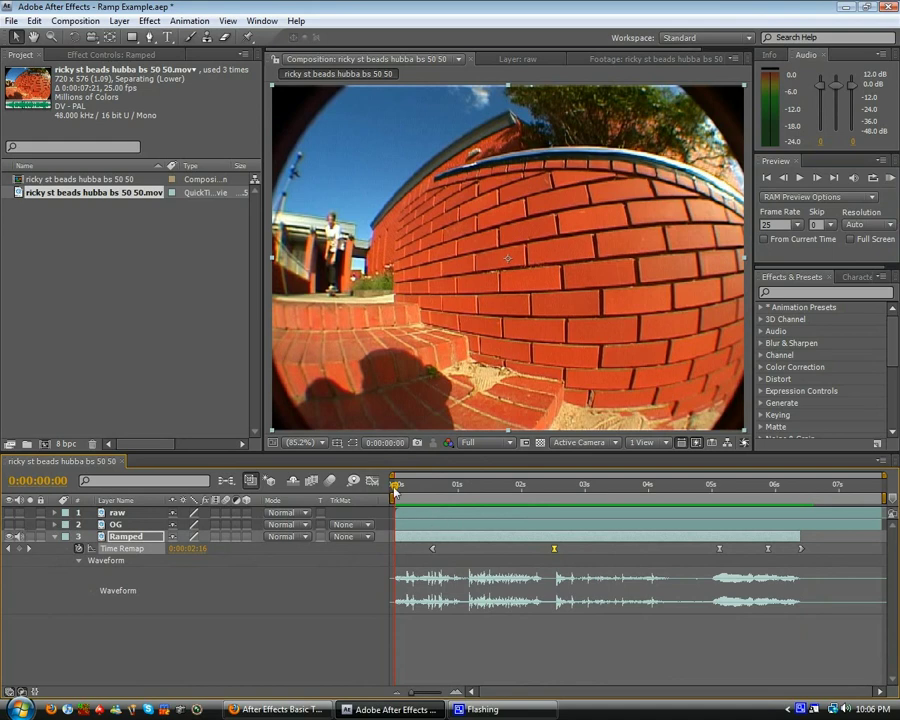
mouse_move(397, 490)
left_mouse_down()
mouse_move(508, 515)
mouse_move(705, 517)
mouse_move(393, 512)
left_mouse_up()
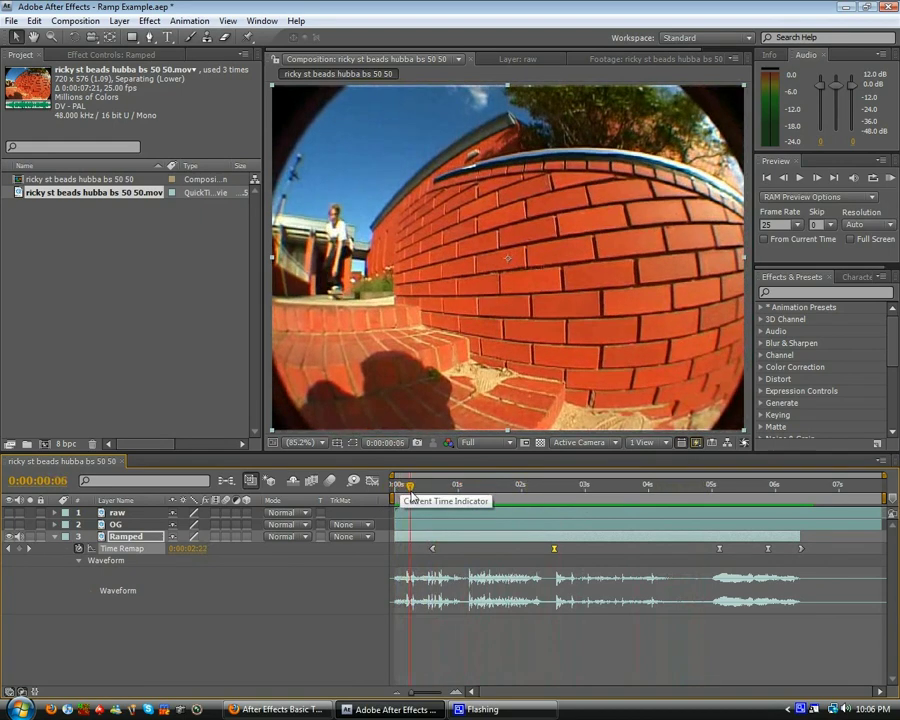
left_click_drag(396, 486, 612, 487)
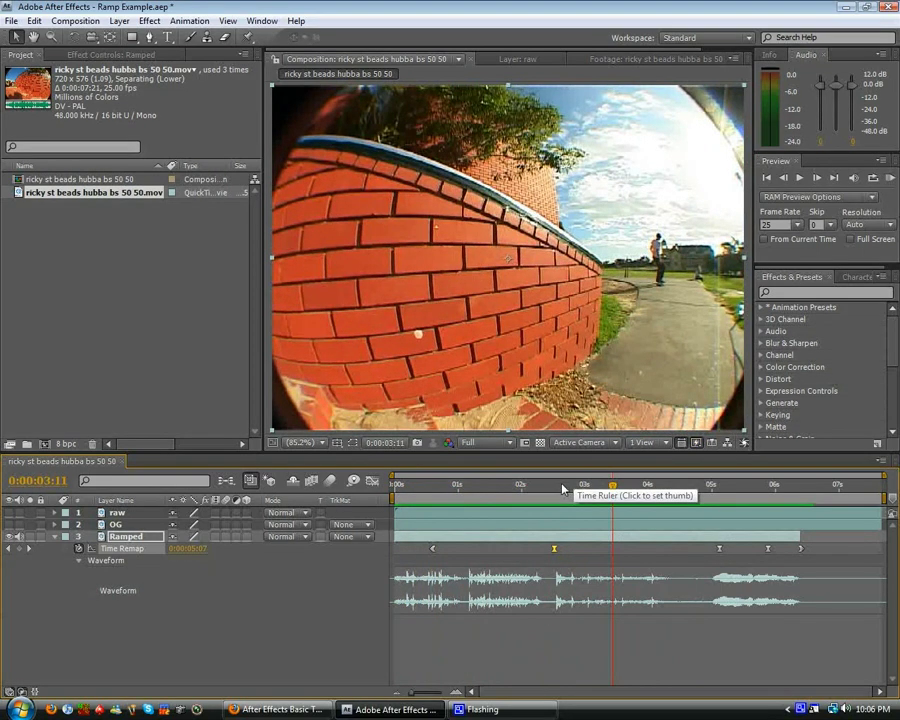
left_click_drag(486, 489, 457, 487)
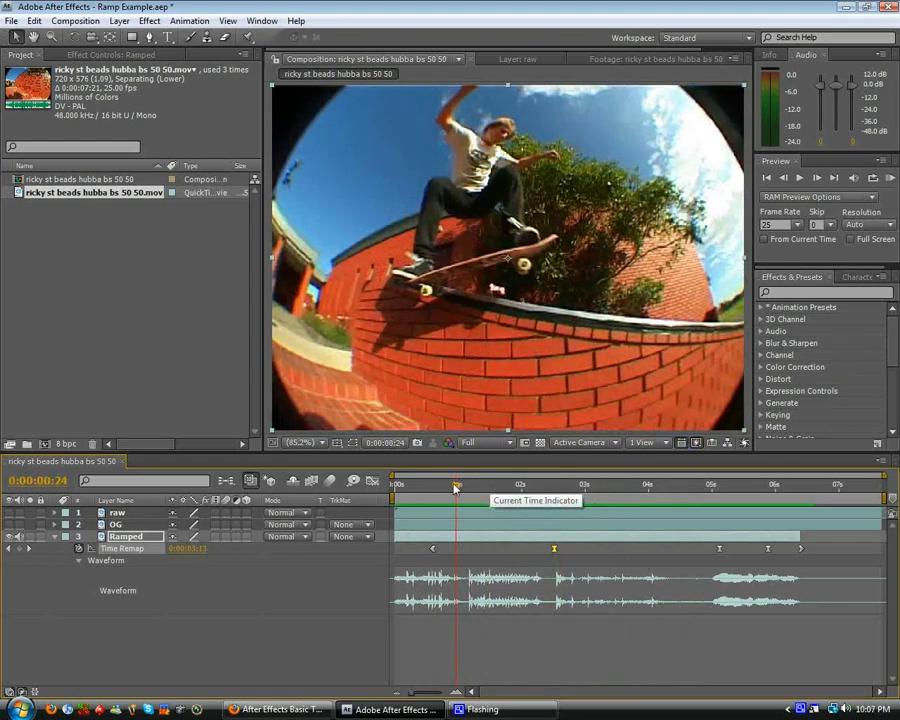
left_click_drag(455, 488, 372, 494)
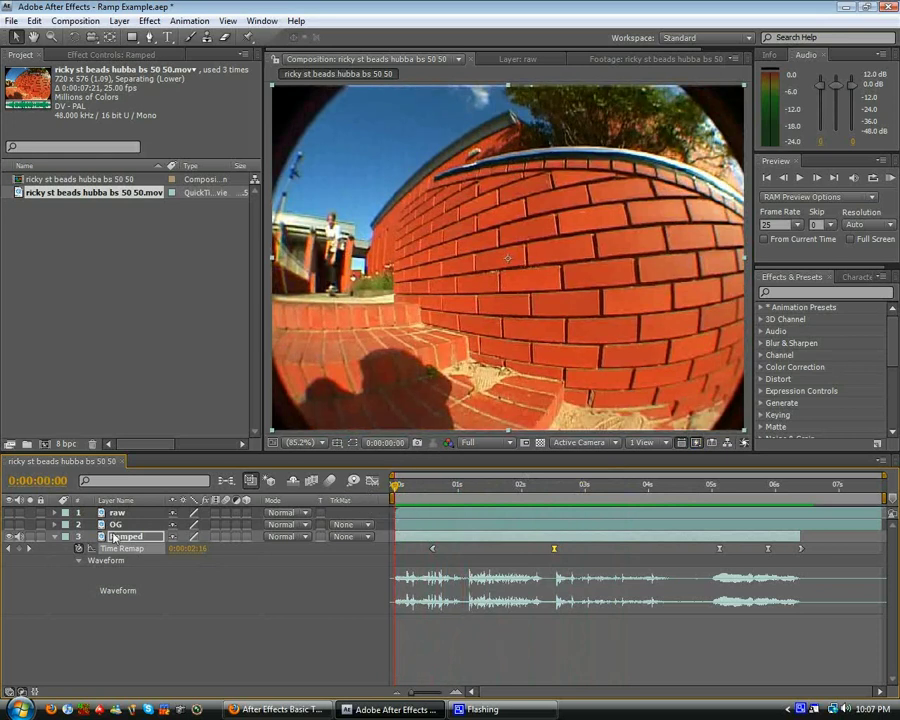
left_click(10, 524)
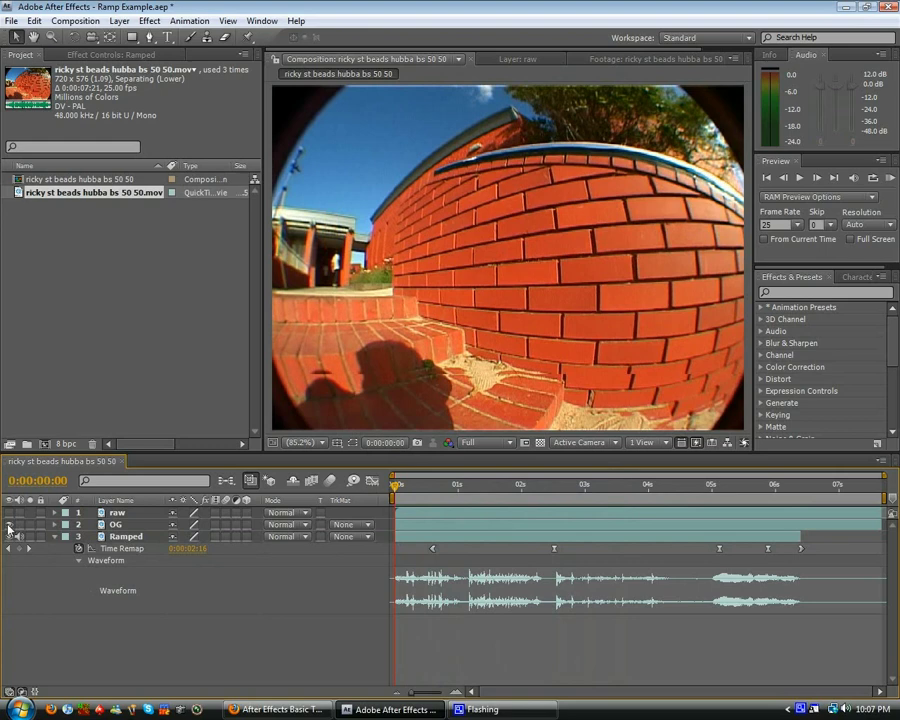
left_click(18, 536)
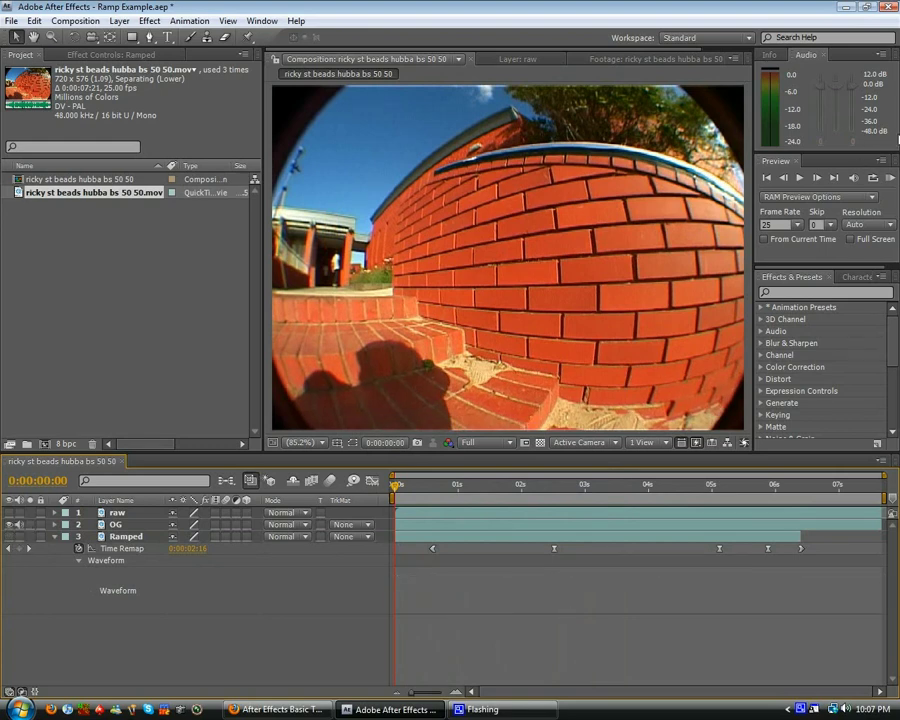
left_click(889, 177)
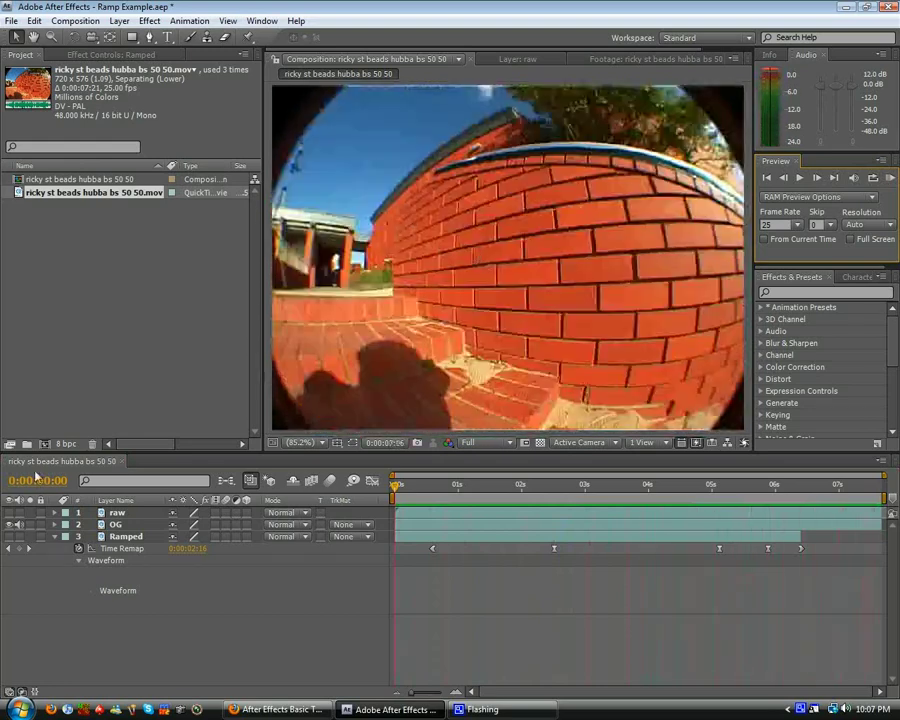
left_click(9, 524)
left_click(16, 524)
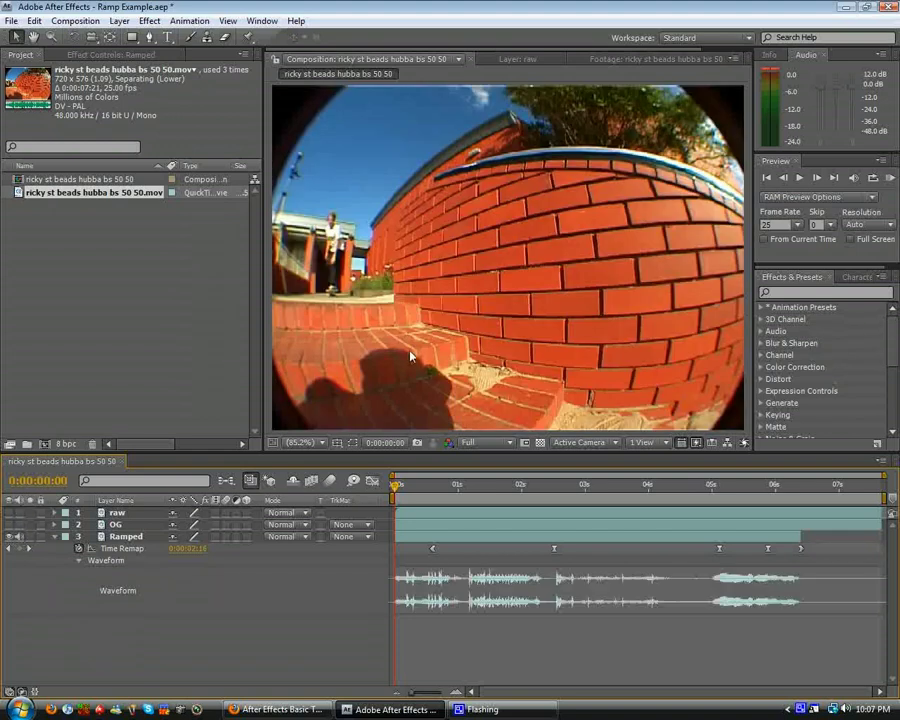
left_click(873, 179)
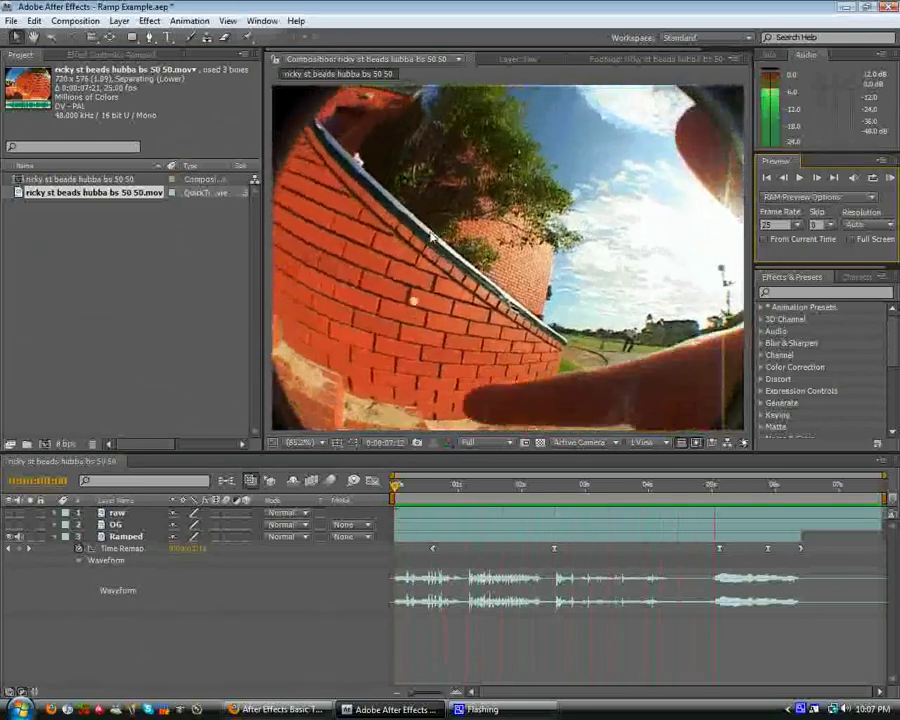
left_click(397, 487)
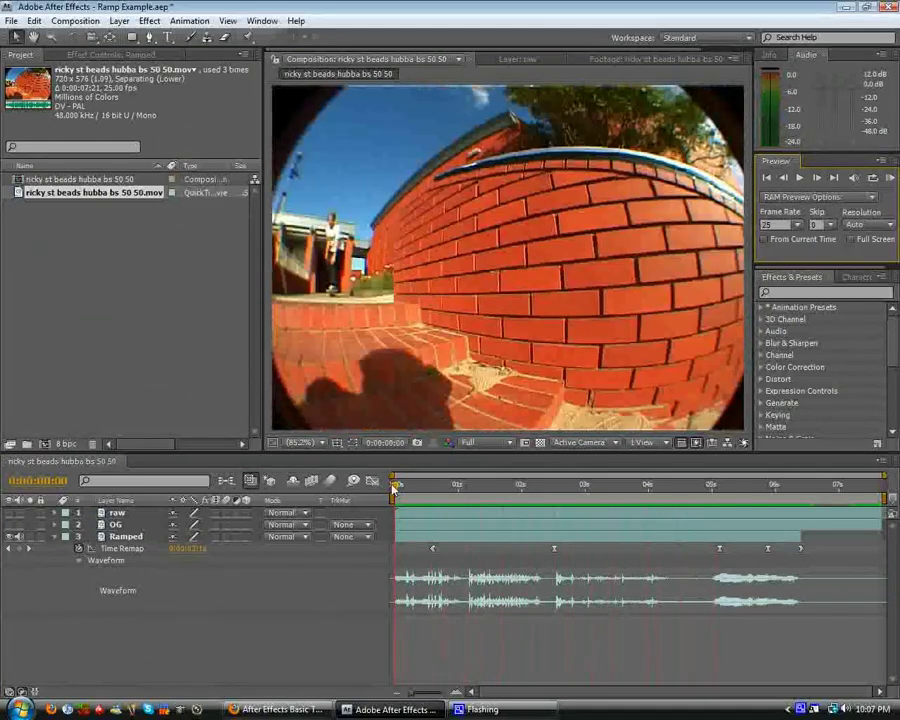
left_click_drag(397, 487, 837, 500)
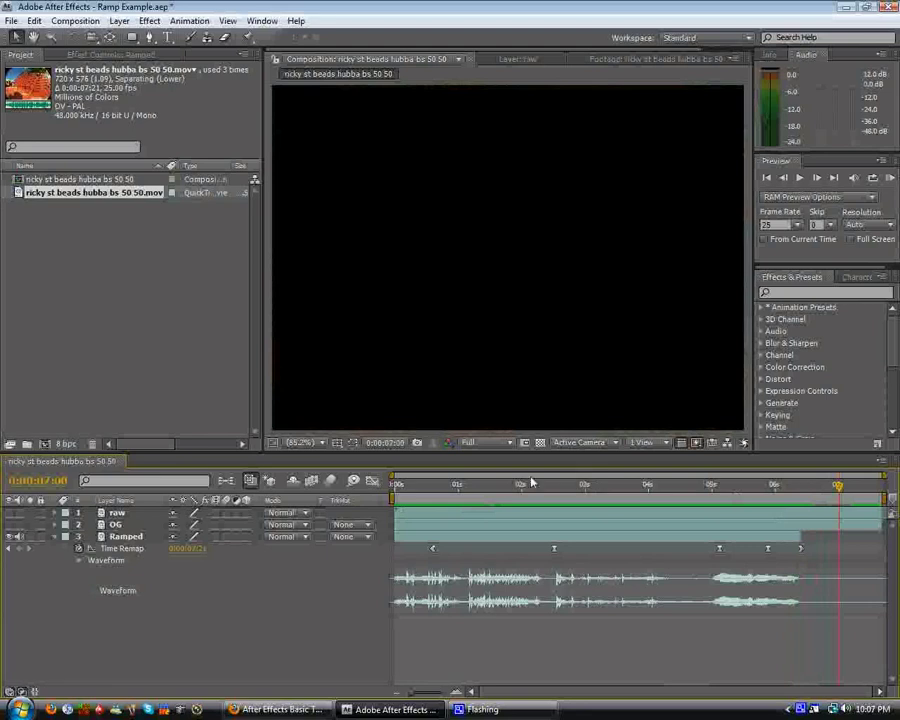
left_click(455, 486)
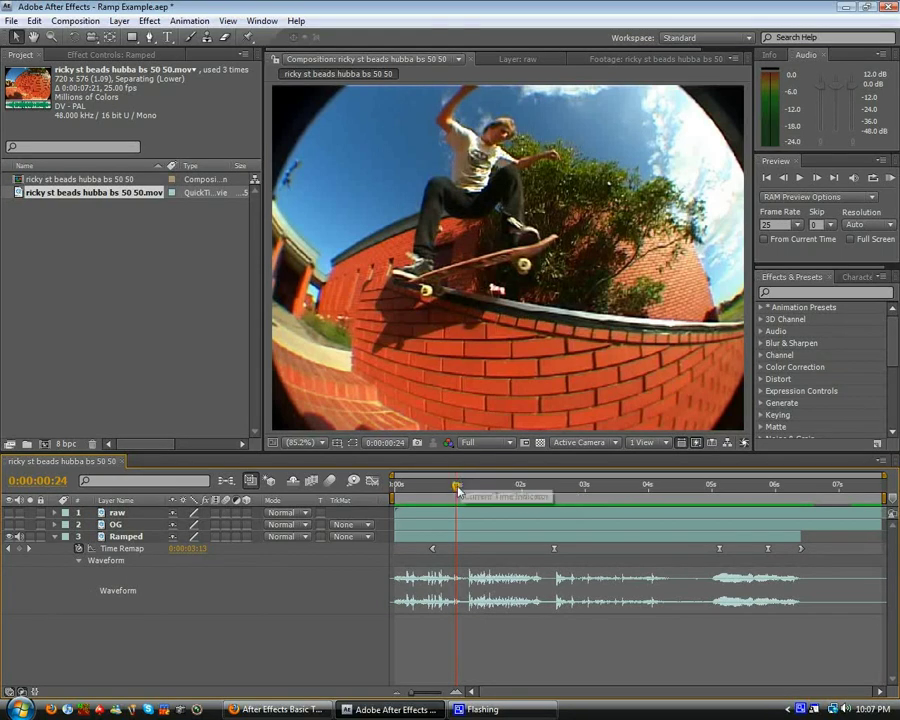
left_click_drag(457, 487, 472, 514)
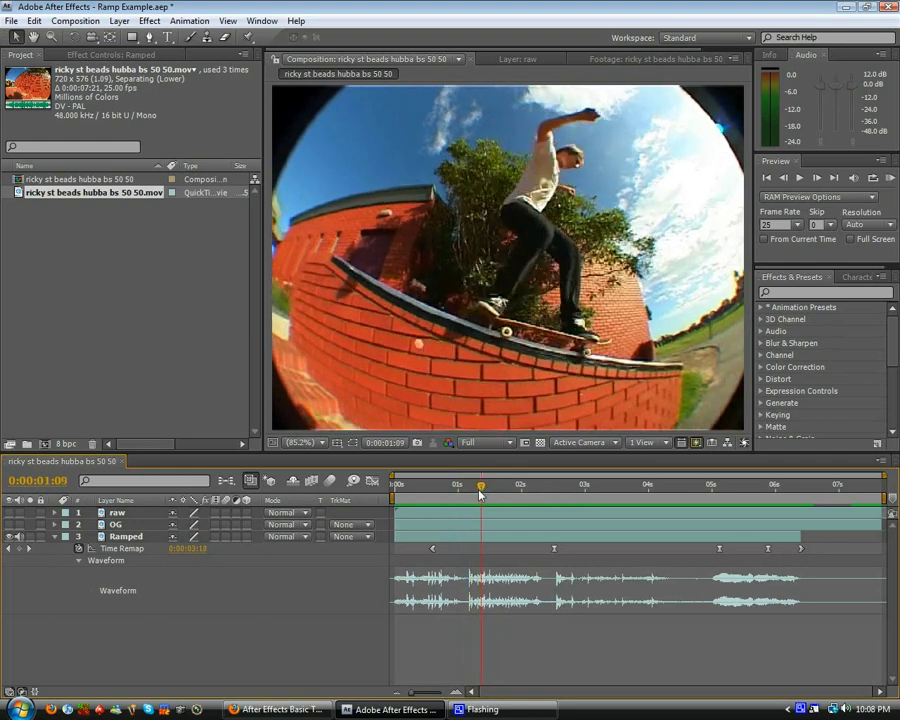
left_click_drag(474, 487, 374, 483)
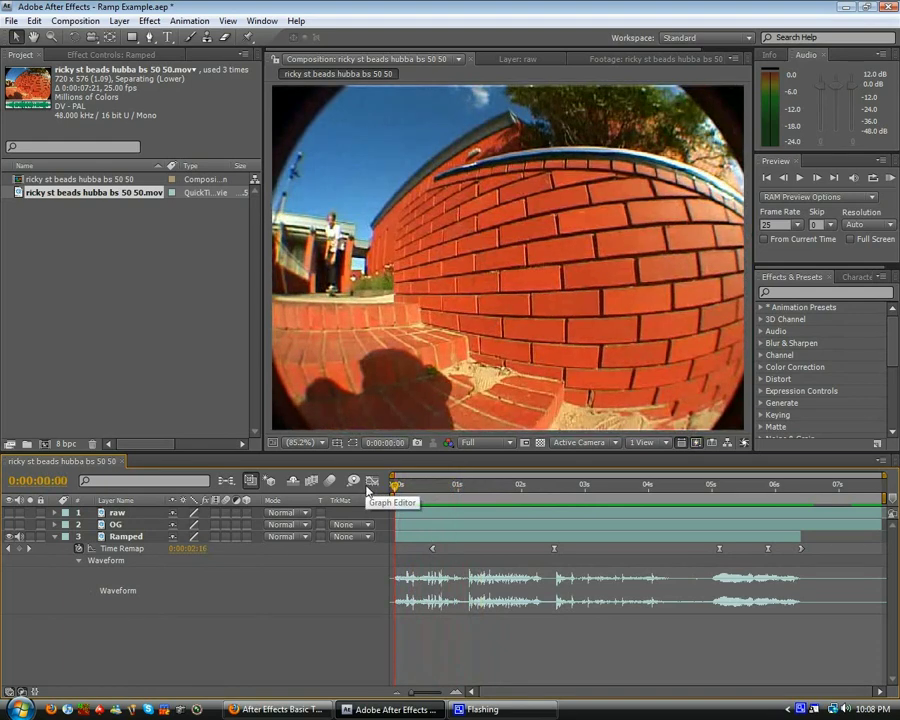
key("space")
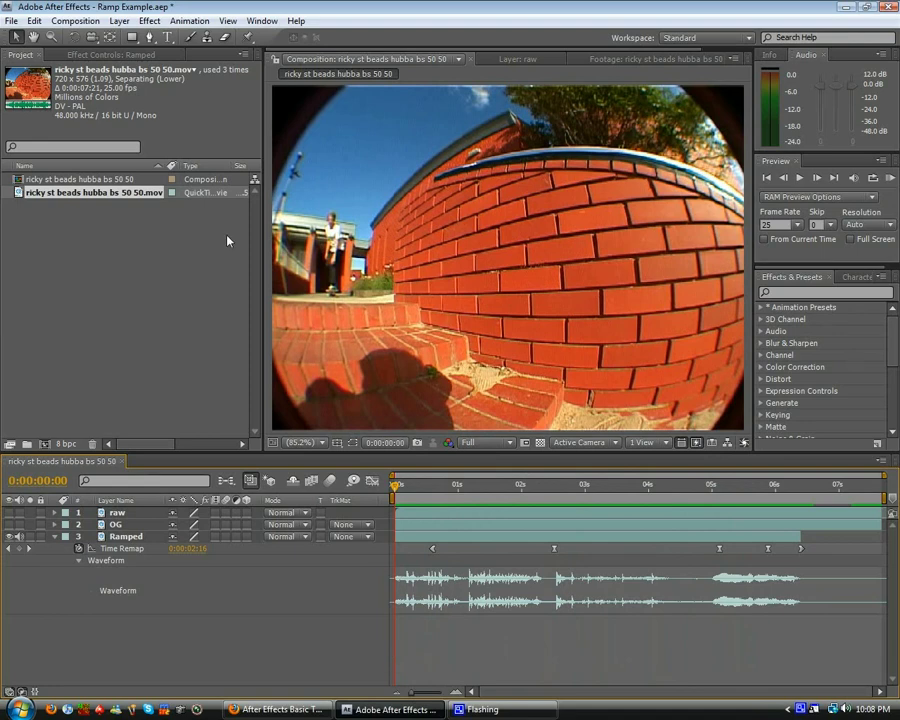
Start a new project, discarding changes to the Ramp Example project
left_click(11, 21)
mouse_move(28, 34)
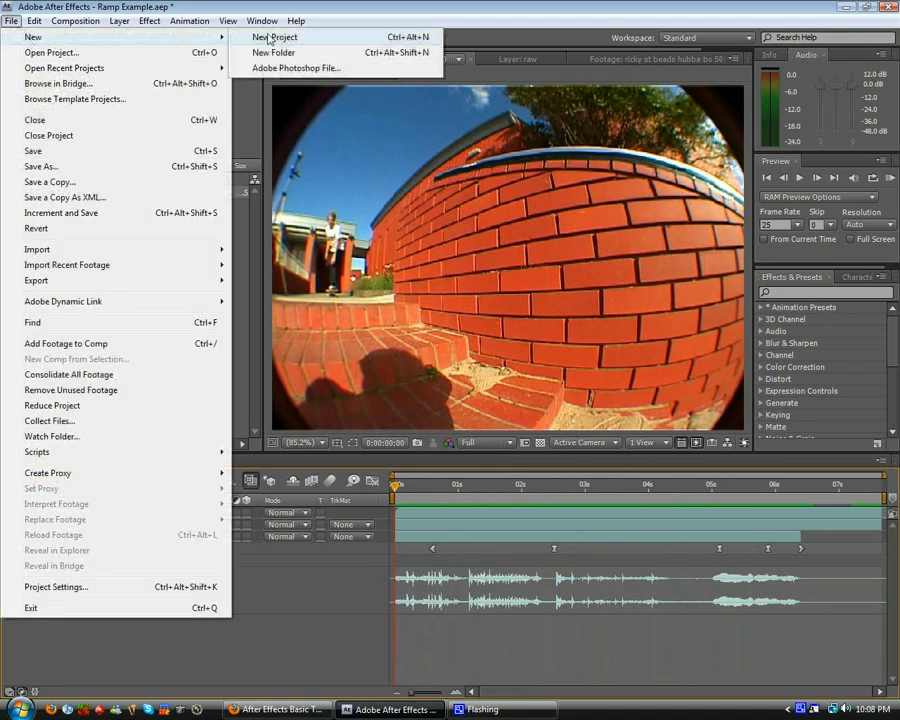
left_click(275, 37)
left_click(452, 375)
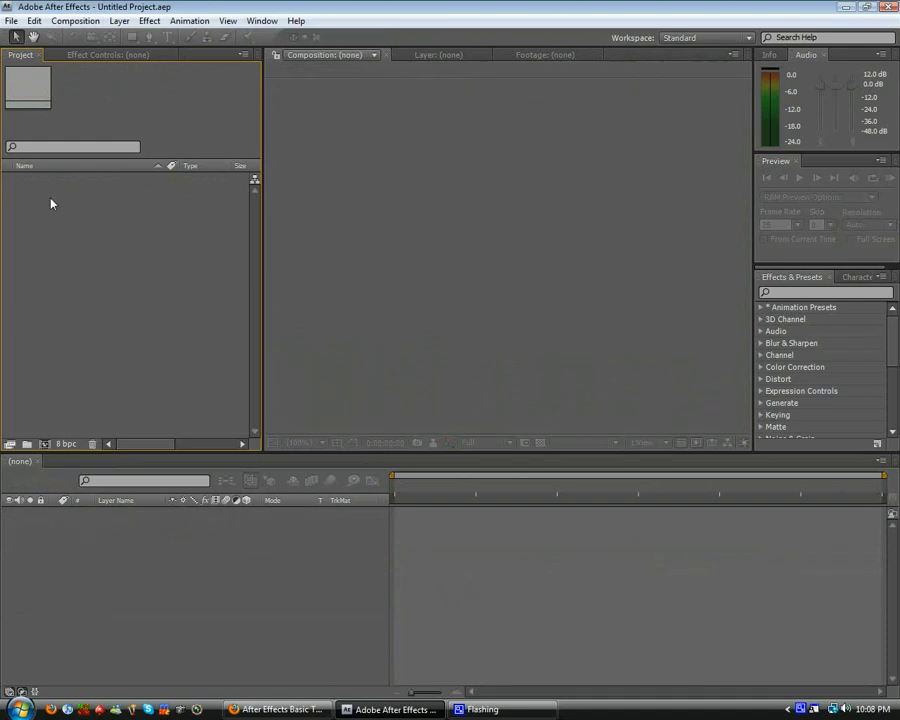
Import 'ricky st beads hubba bs 50 50.mov' from the ramp folder
left_click(11, 21)
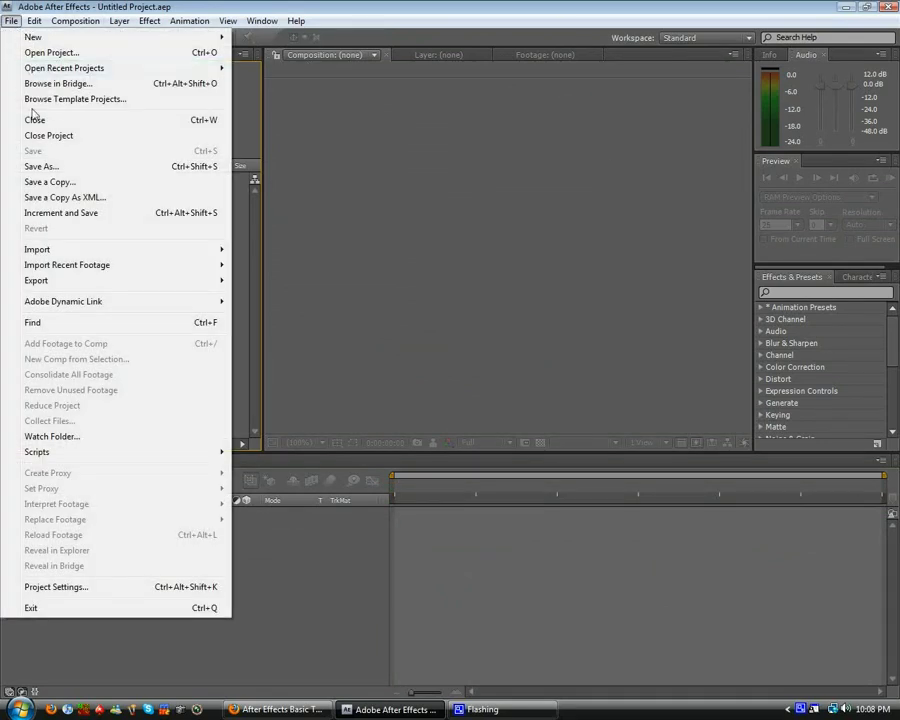
mouse_move(70, 250)
left_click(318, 250)
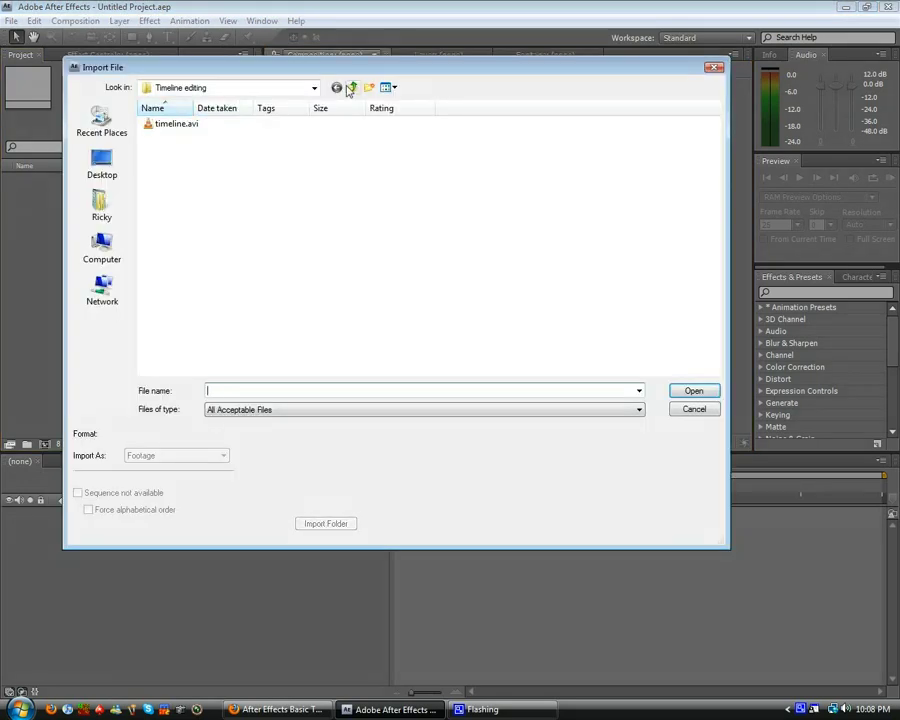
left_click(353, 88)
double_click(186, 136)
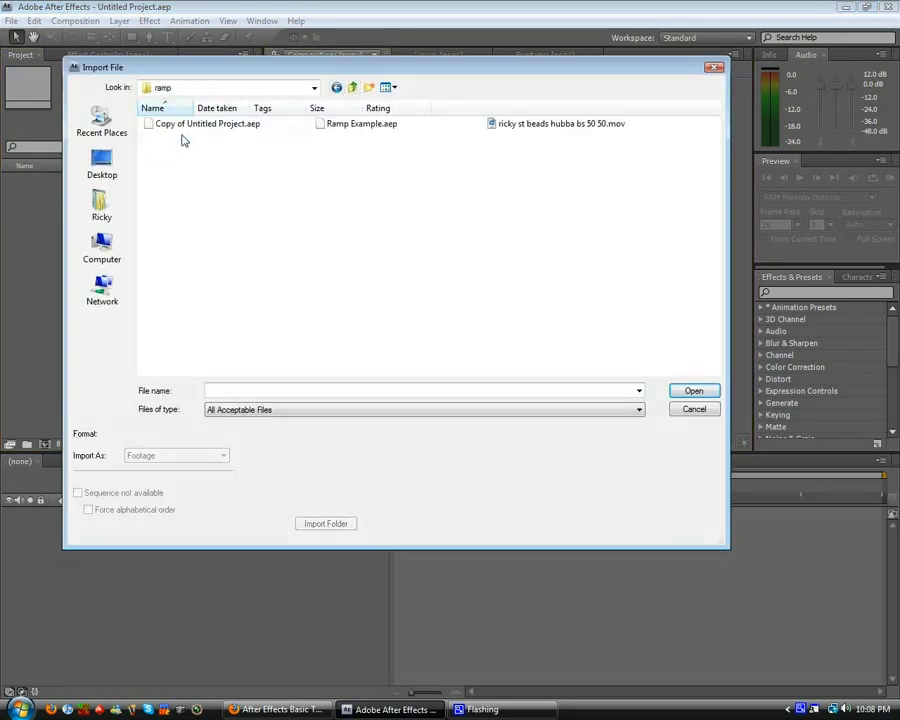
left_click(530, 128)
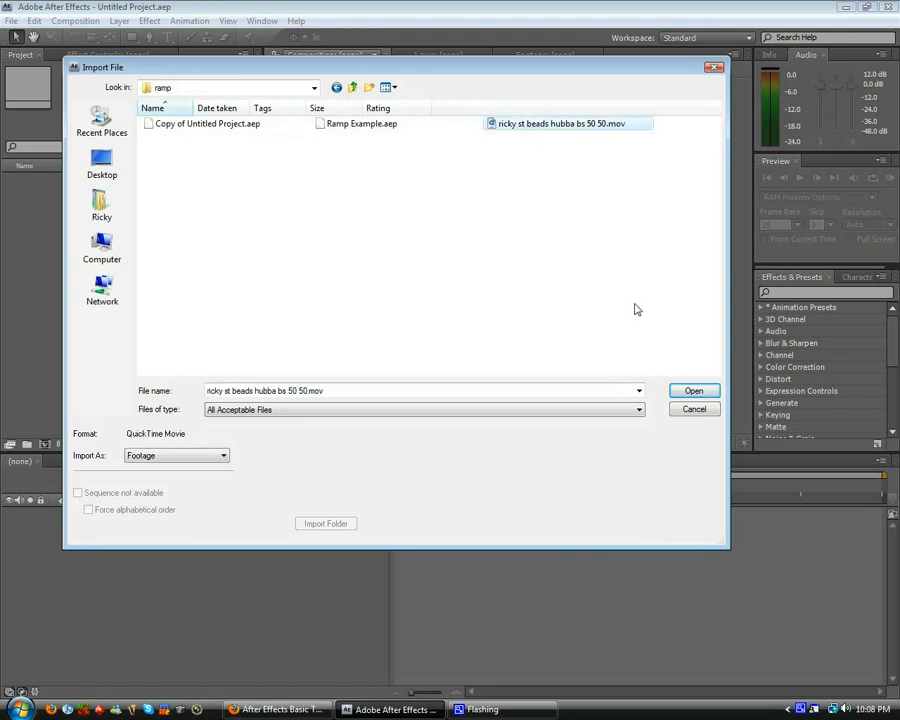
left_click(677, 390)
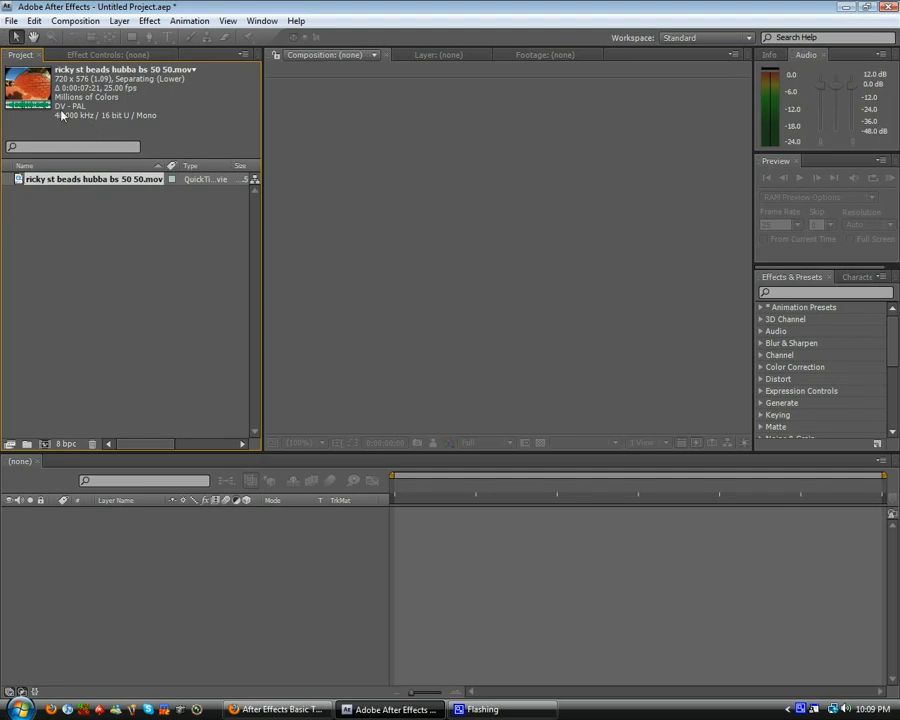
Create a composition from the skateboarding clip by dropping it into the viewer
left_click(76, 21)
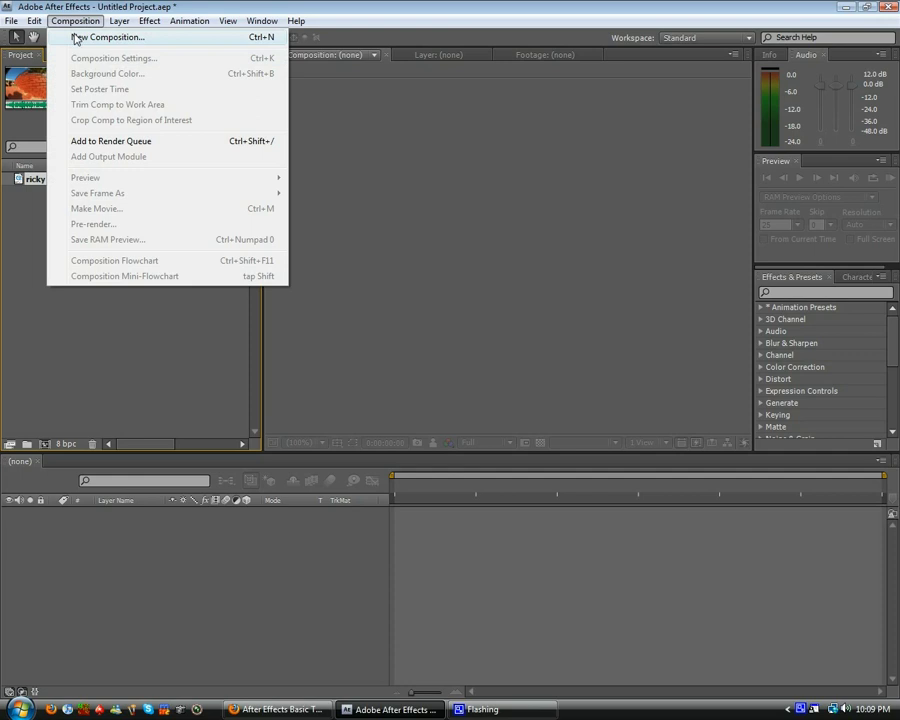
left_click(76, 37)
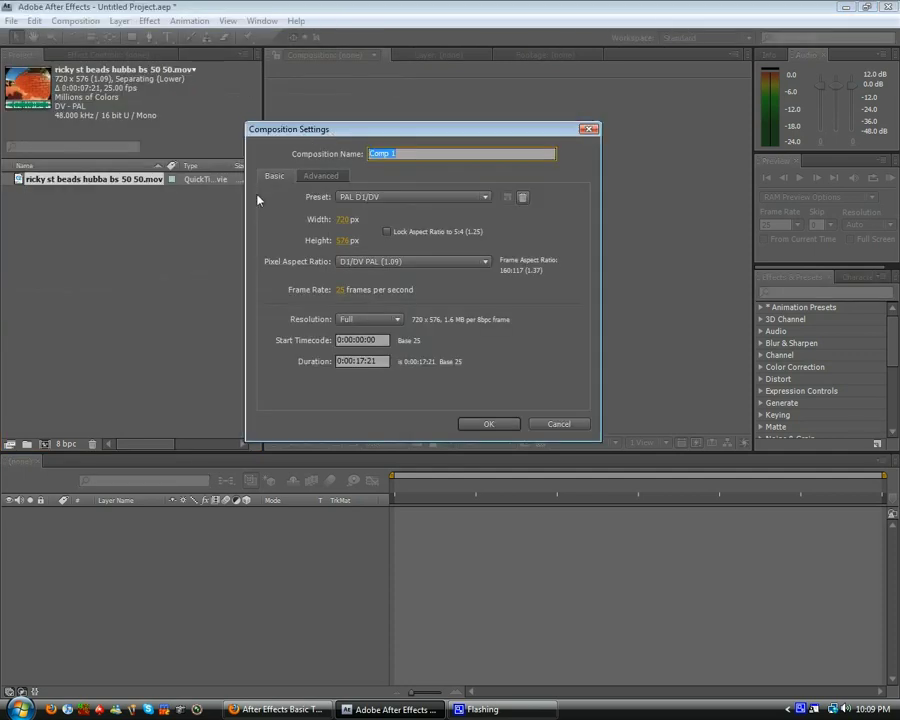
left_click(557, 424)
left_click(10, 182)
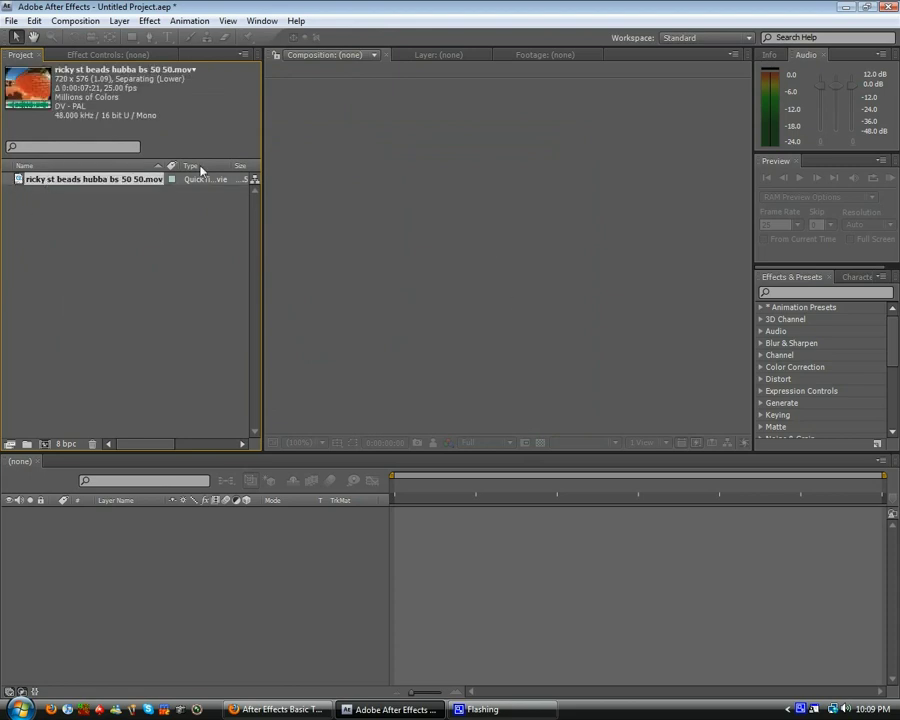
left_click_drag(102, 200, 546, 241)
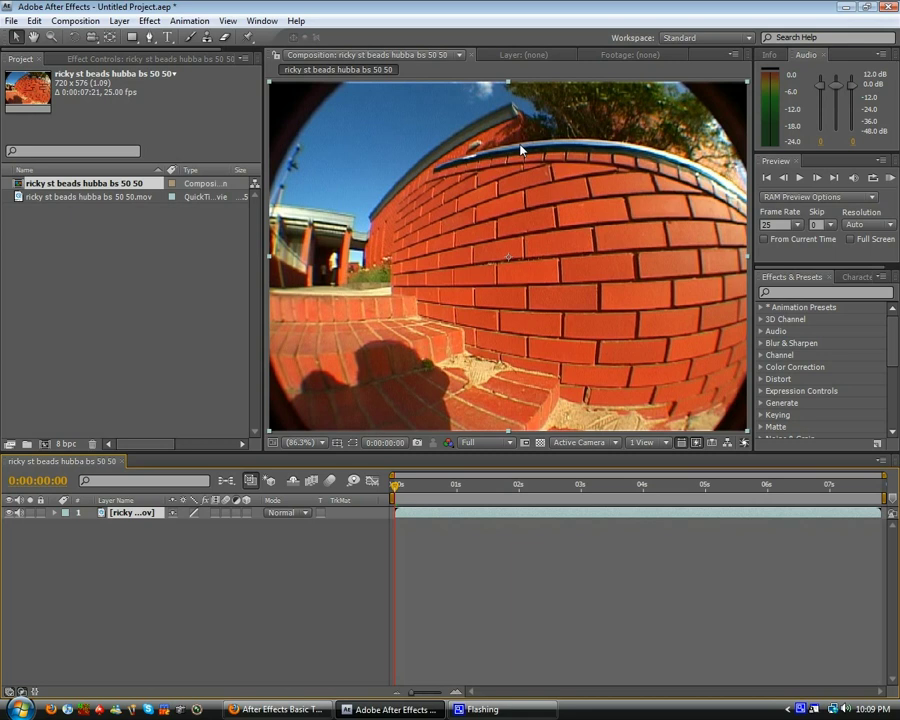
Confirm the new comp's settings at PAL D1/DV, 720×576, 0:00:07:21 long
left_click(75, 21)
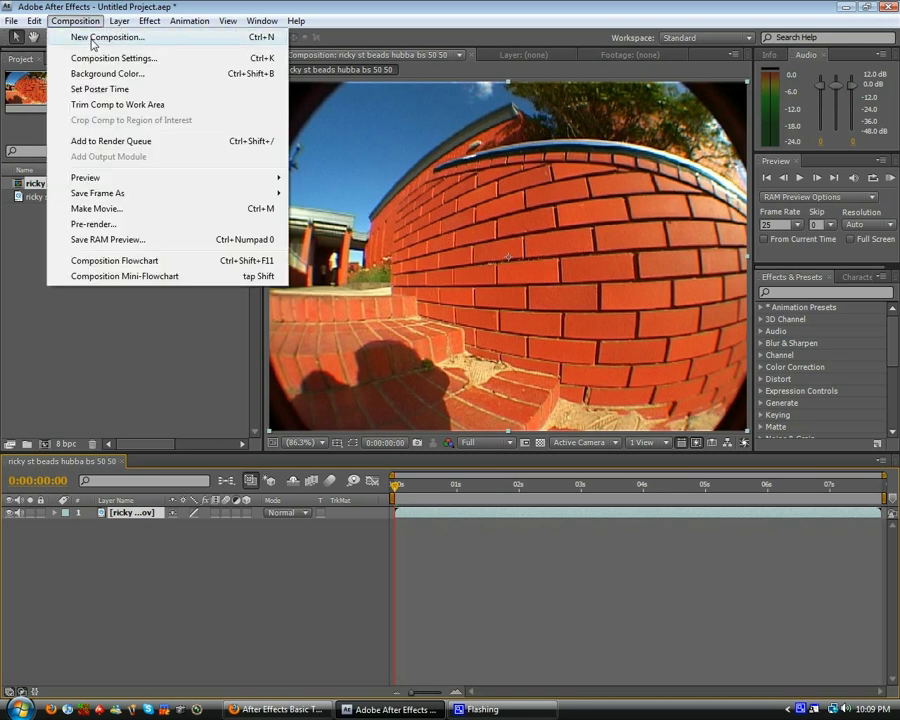
left_click(110, 58)
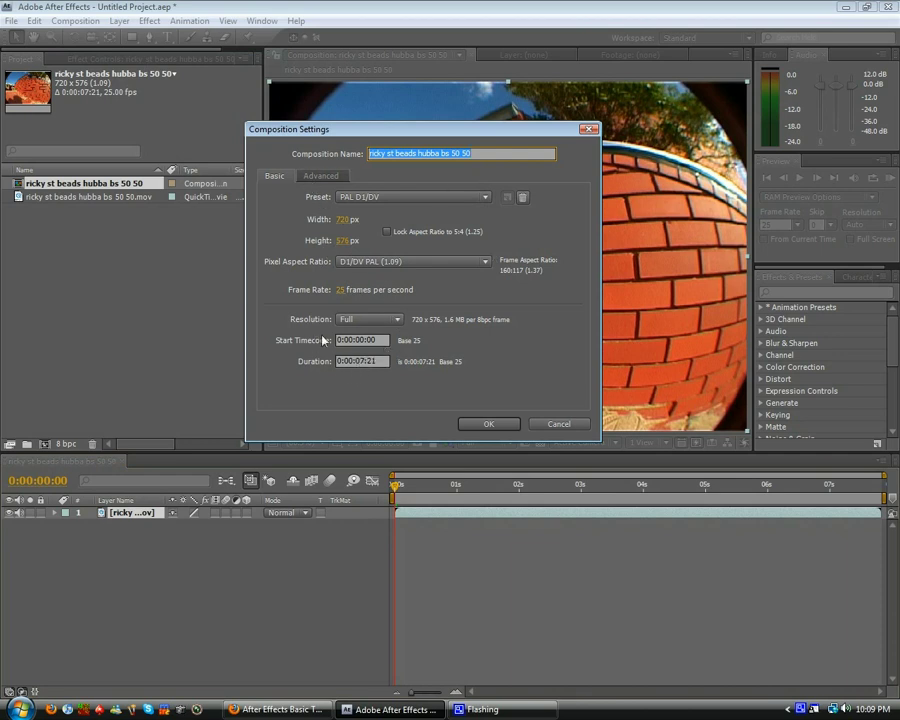
left_click(438, 199)
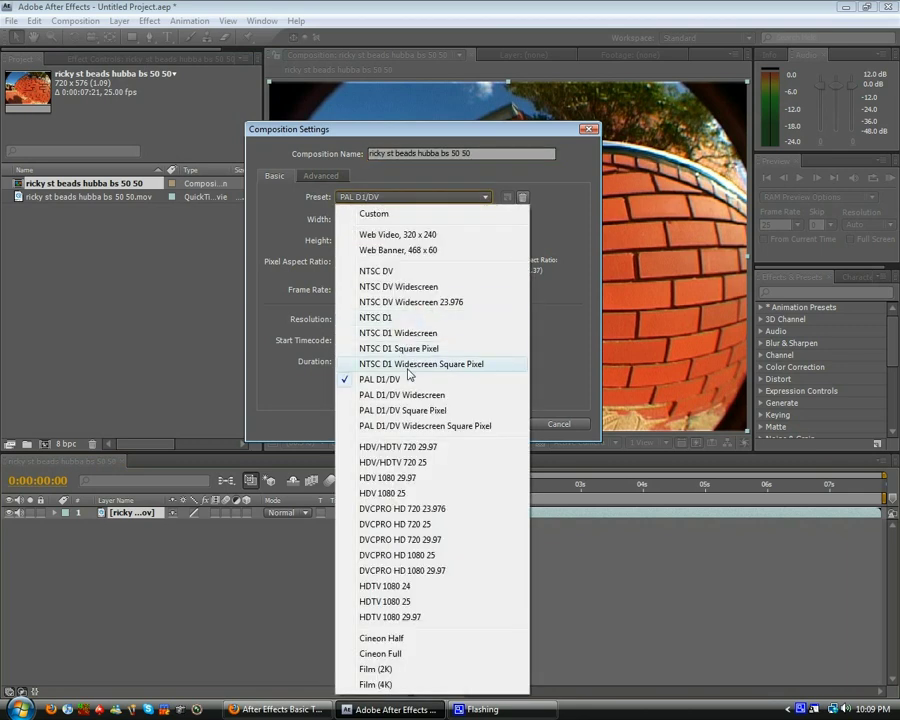
left_click(561, 265)
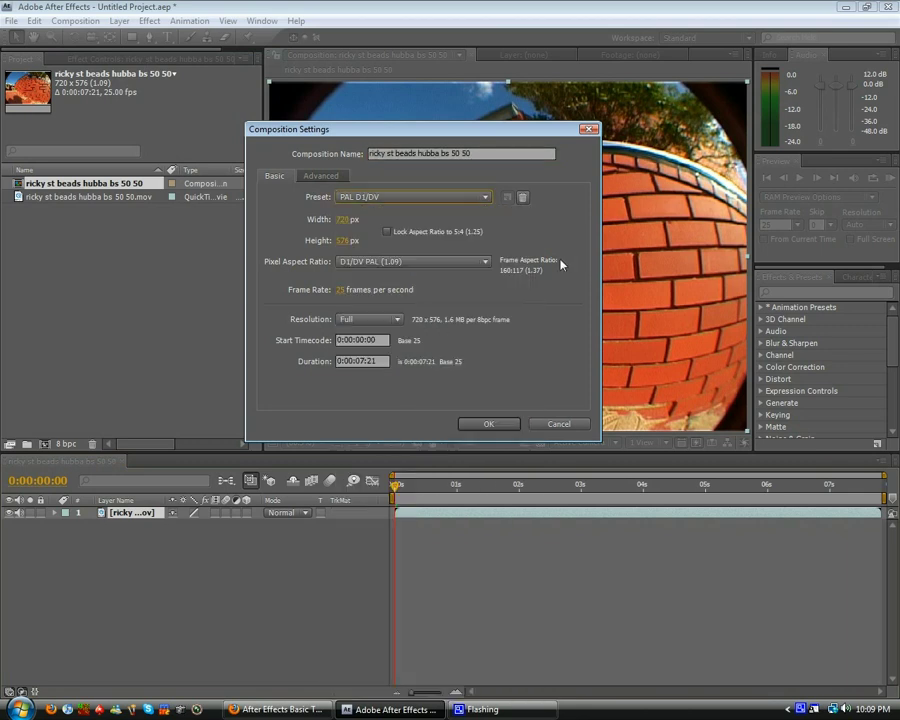
left_click(488, 423)
left_click(488, 486)
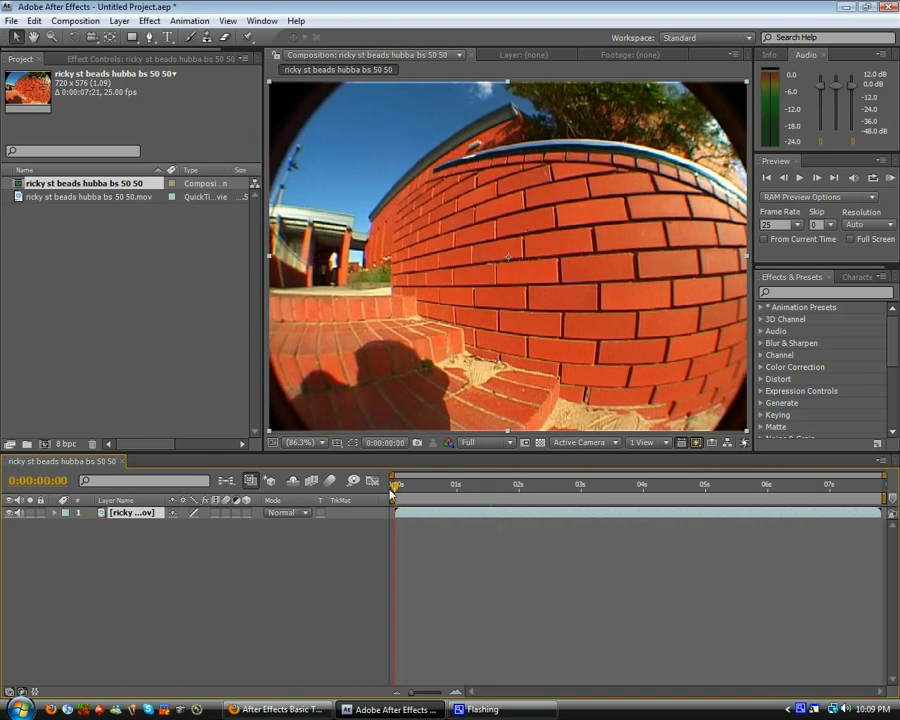
left_click_drag(398, 488, 639, 494)
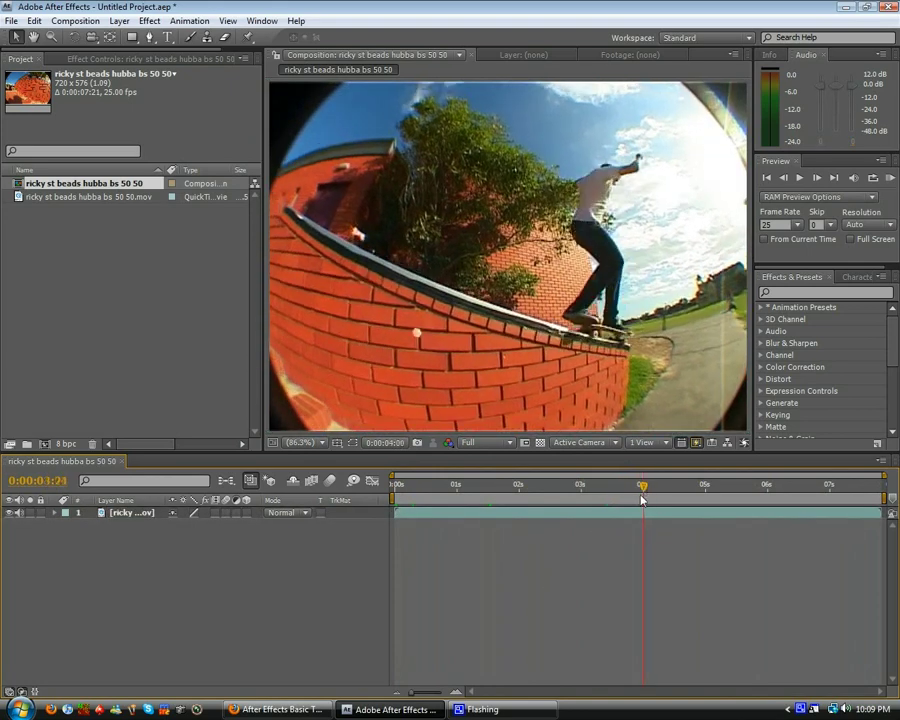
left_click_drag(639, 494, 461, 487)
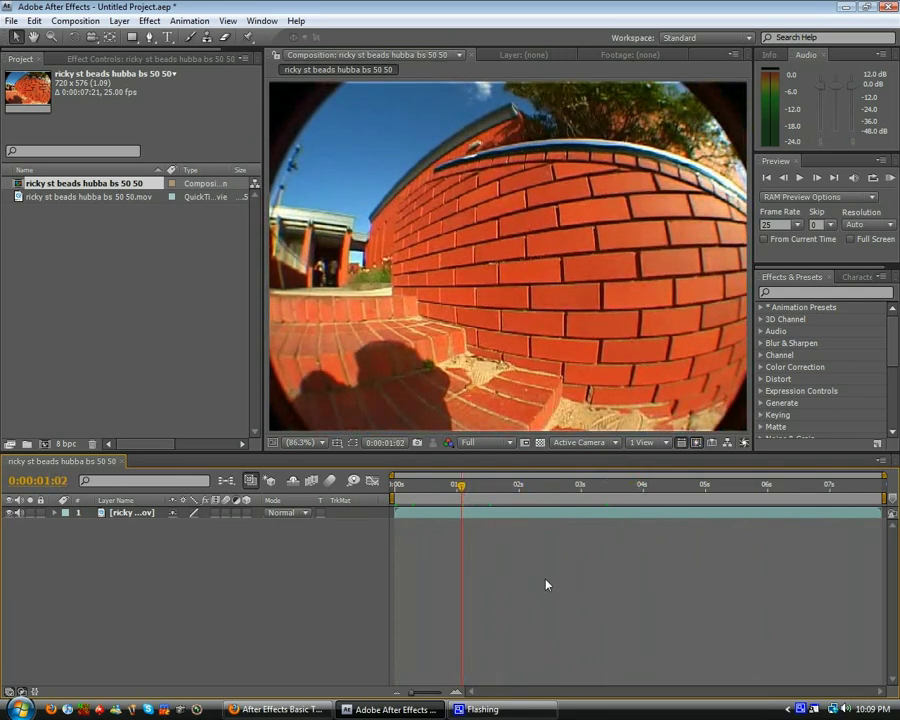
mouse_move(580, 486)
left_mouse_down()
mouse_move(512, 486)
mouse_move(597, 484)
left_mouse_up()
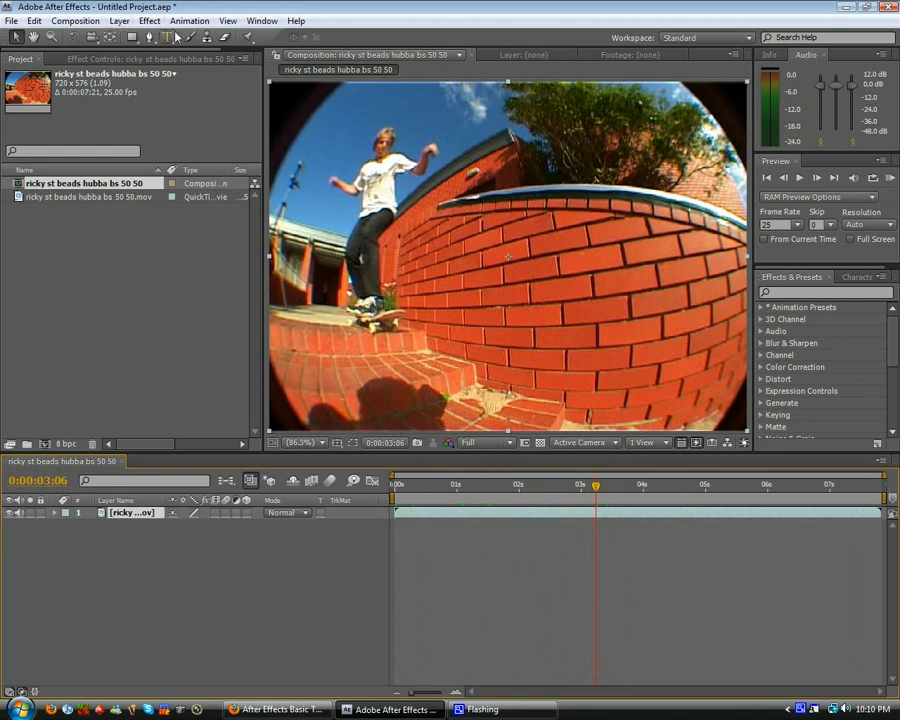
Enable Time Remapping (Ctrl+Alt+T) on the skate clip layer, adding start and end keyframes
left_click(119, 20)
mouse_move(165, 190)
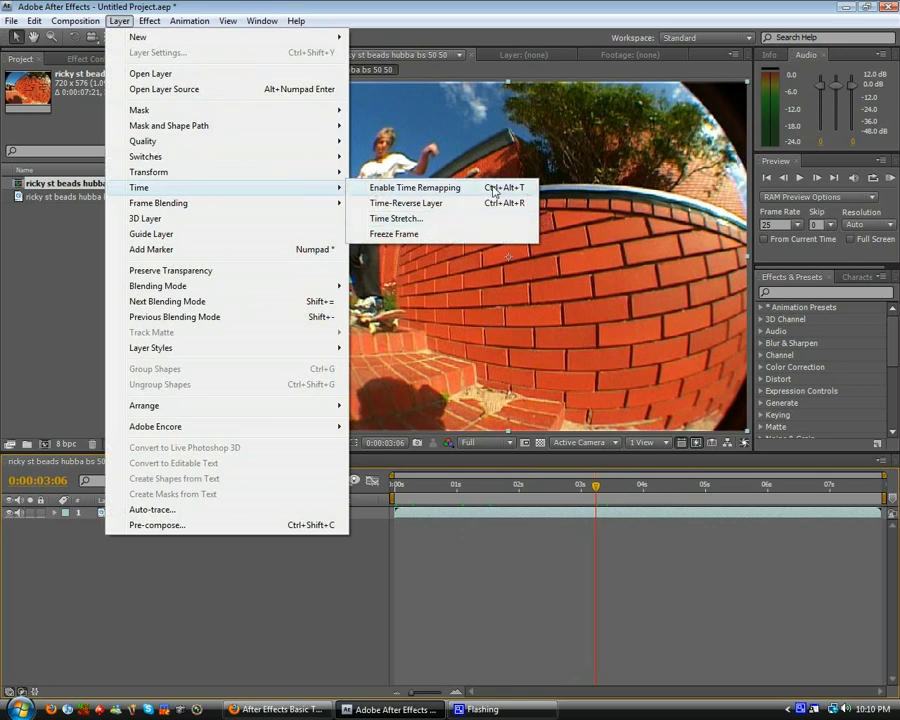
left_click(468, 472)
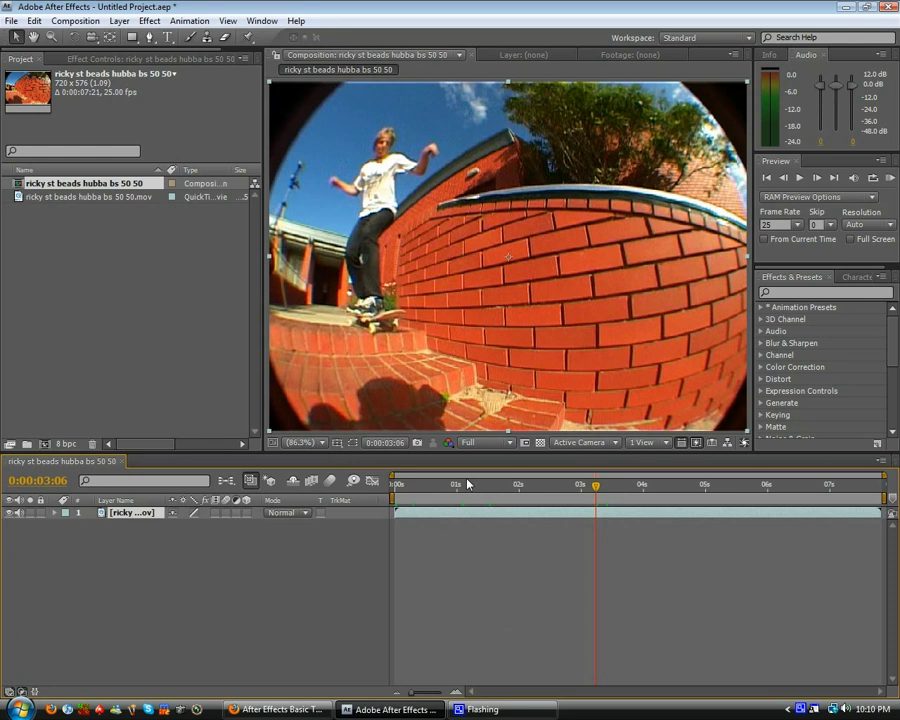
key("ctrl+alt+t")
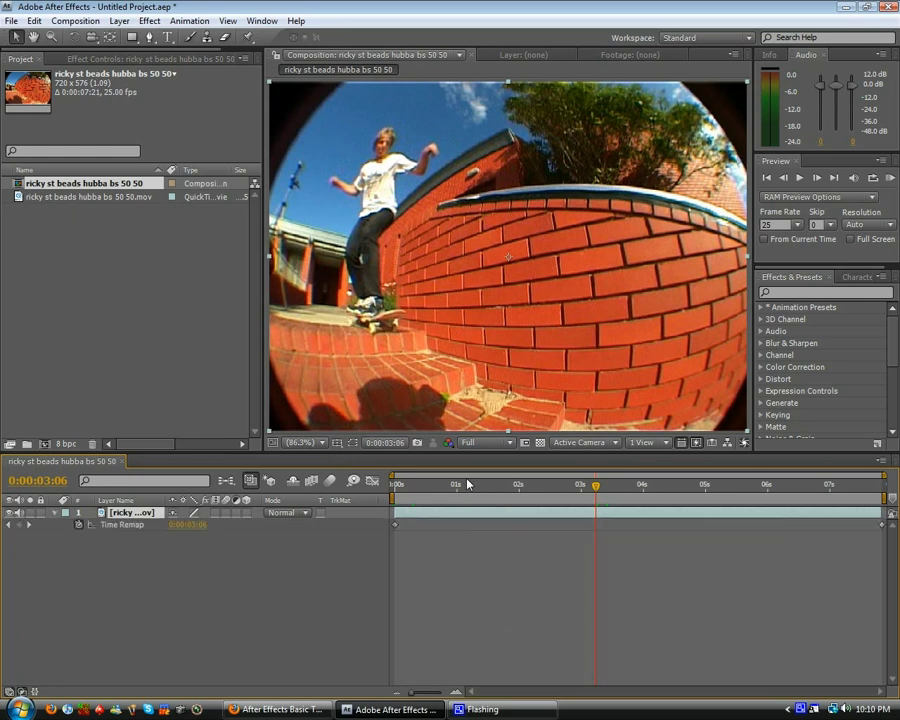
left_click(116, 21)
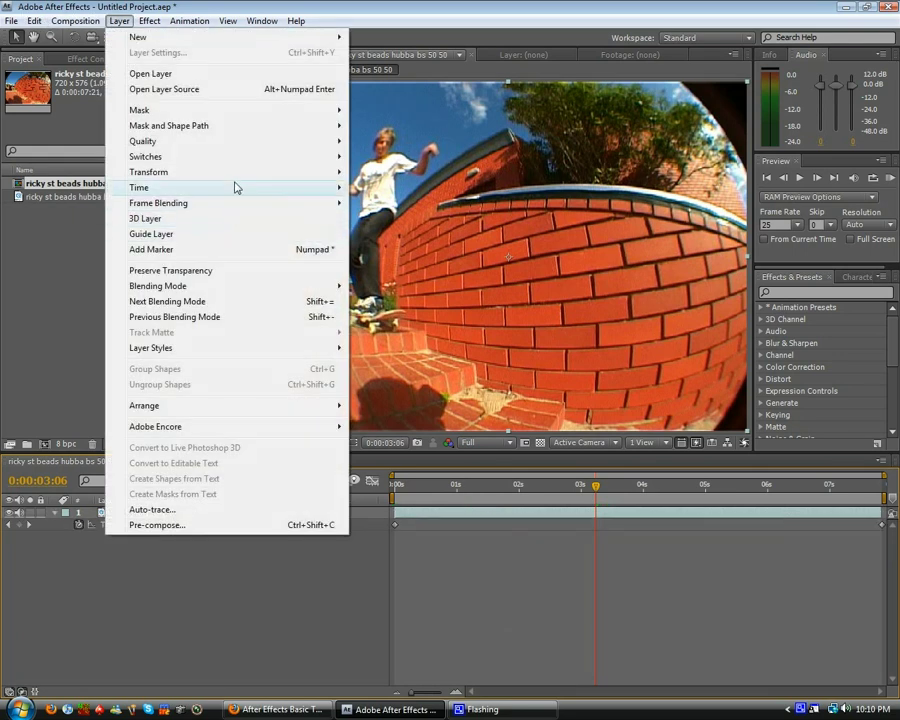
left_click(470, 497)
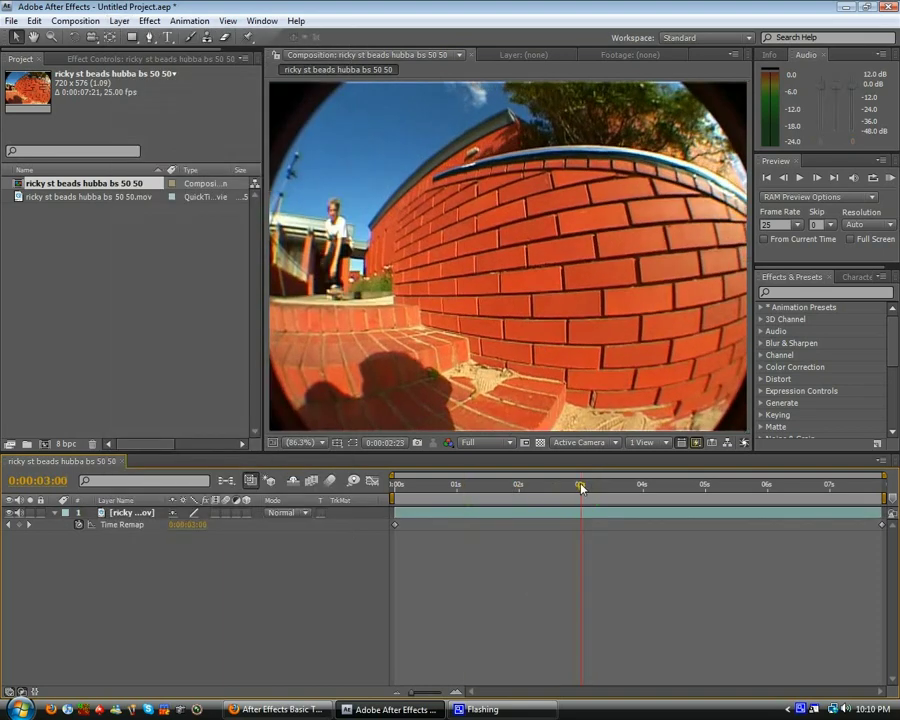